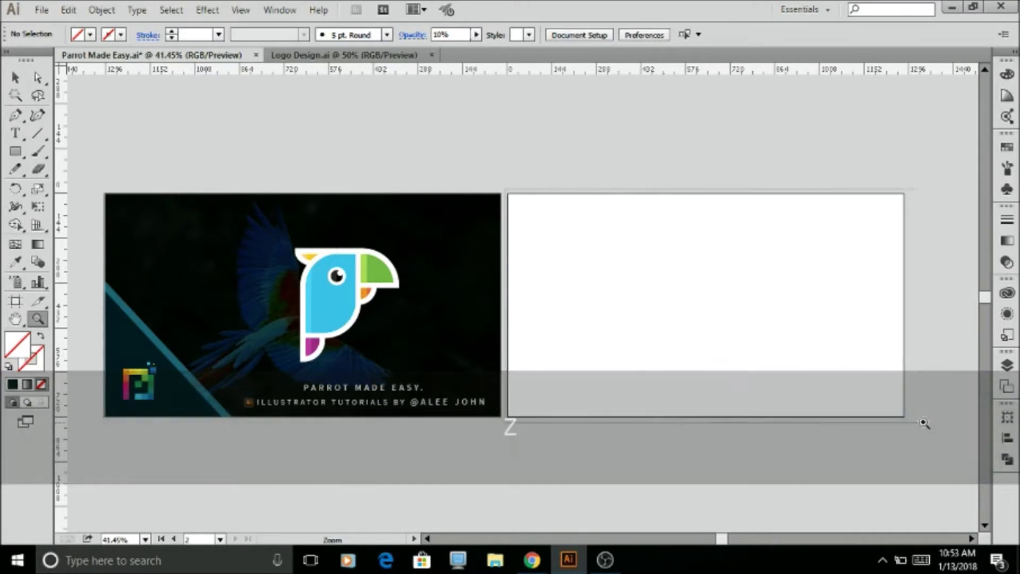
# - Show the document grid on the blank second artboard
pyautogui.press('v')
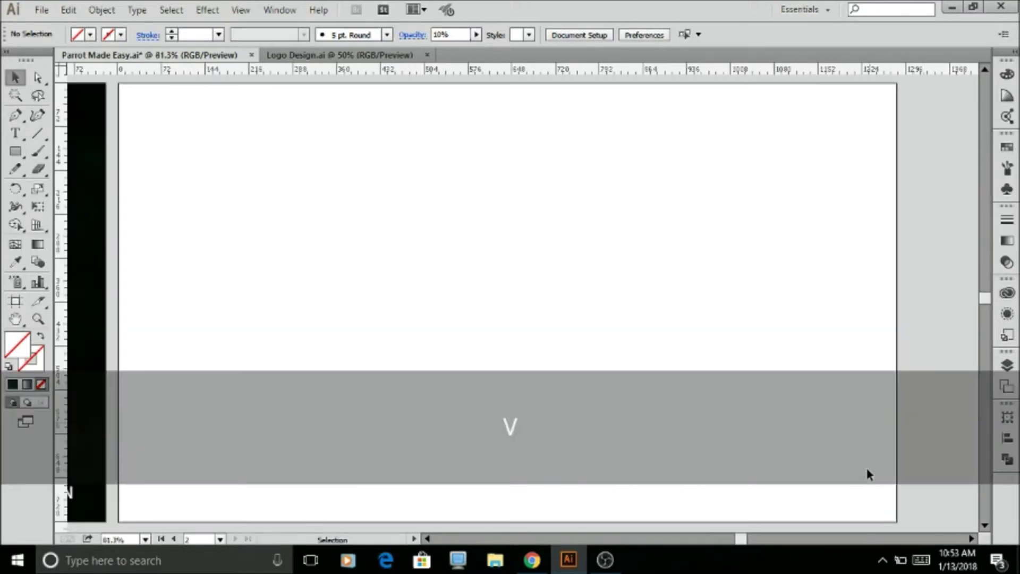
pyautogui.press('shift')
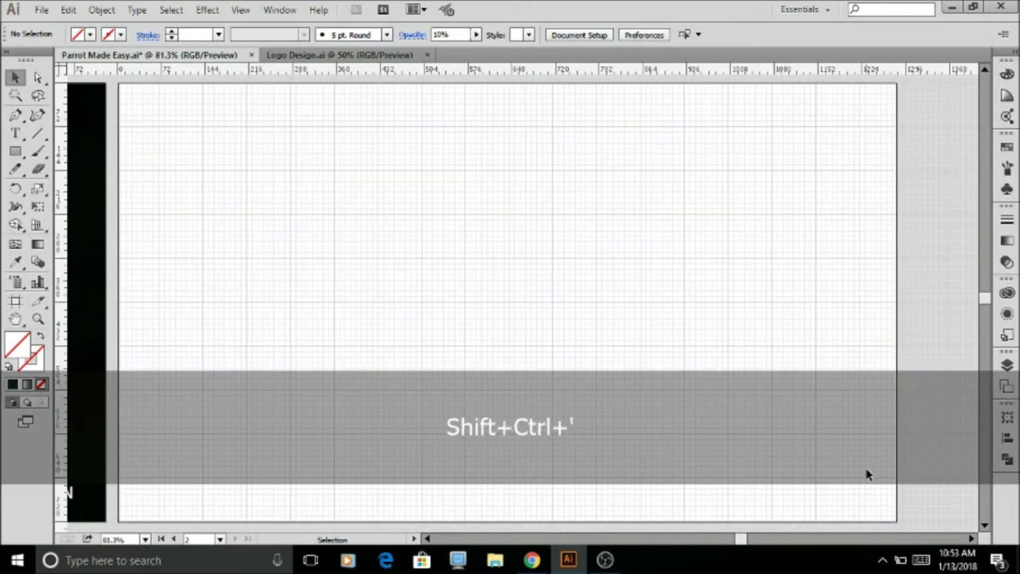
pyautogui.press('z')
pyautogui.moveTo(416, 256); pyautogui.dragTo(532, 308)
pyautogui.press('v')
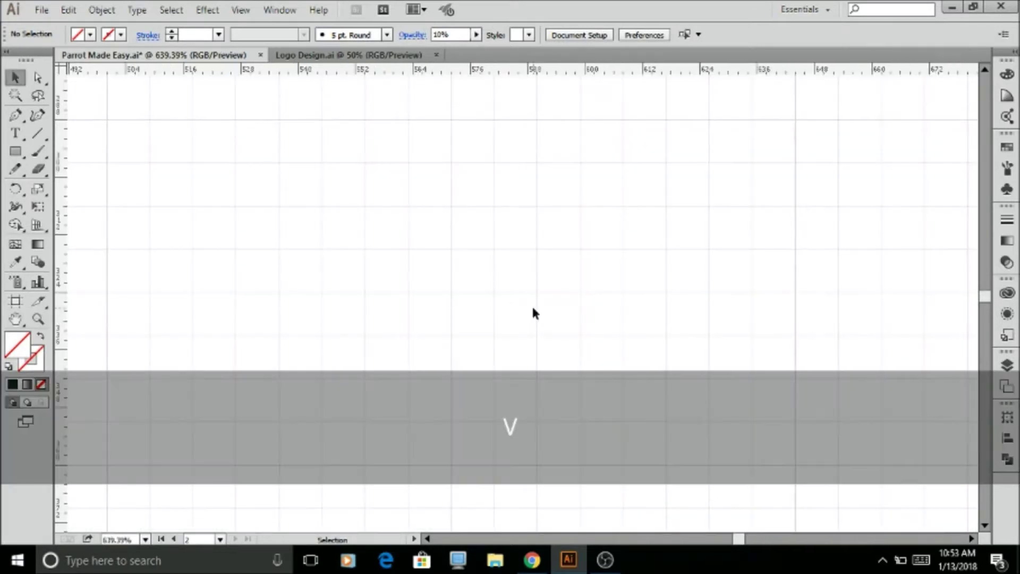
pyautogui.scroll(-2, 533, 308)
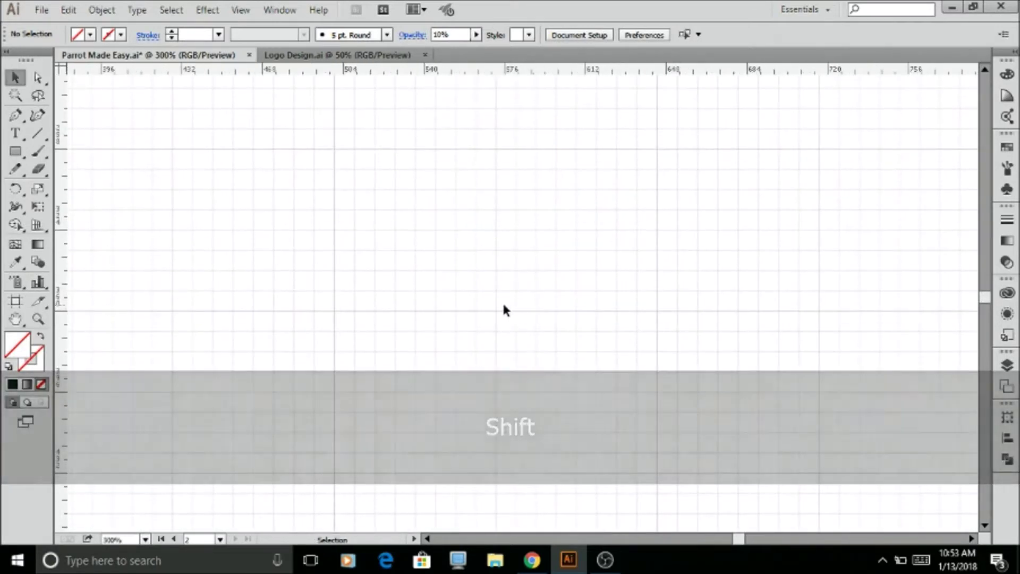
# - Draw a tall rectangle about 72 by 145 pt mid-artboard and give it a 10 pt black stroke
pyautogui.press('m')
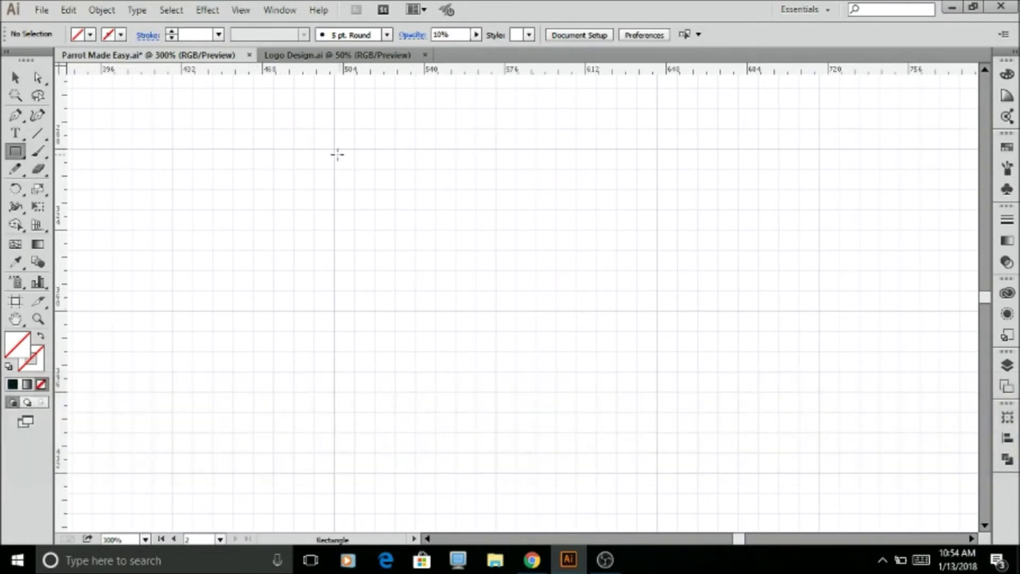
pyautogui.moveTo(334, 149); pyautogui.dragTo(496, 472)
pyautogui.press('v')
pyautogui.moveTo(283, 170); pyautogui.dragTo(480, 345)
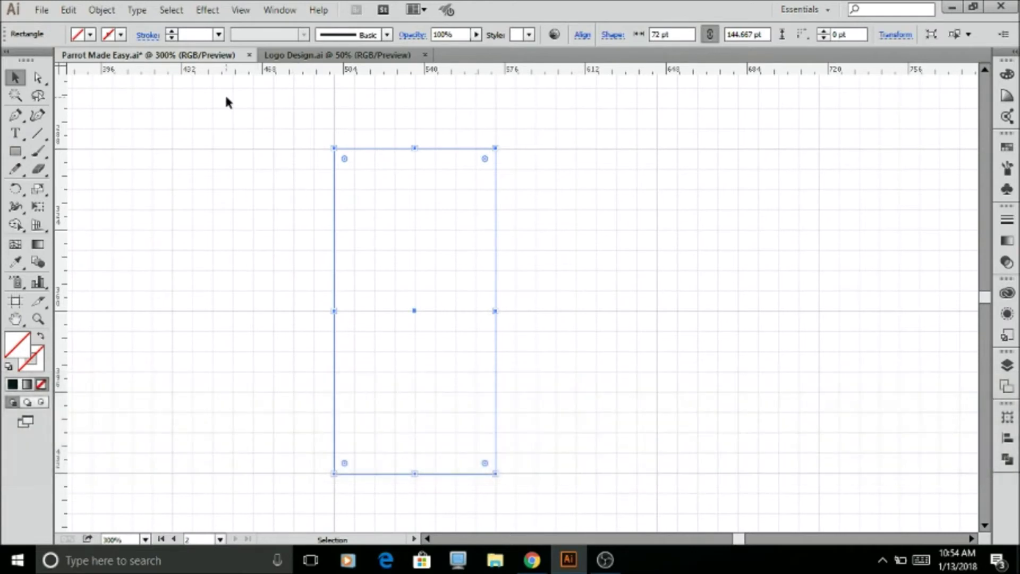
pyautogui.keyDown('shift'); pyautogui.click(173, 32); pyautogui.keyUp('shift')
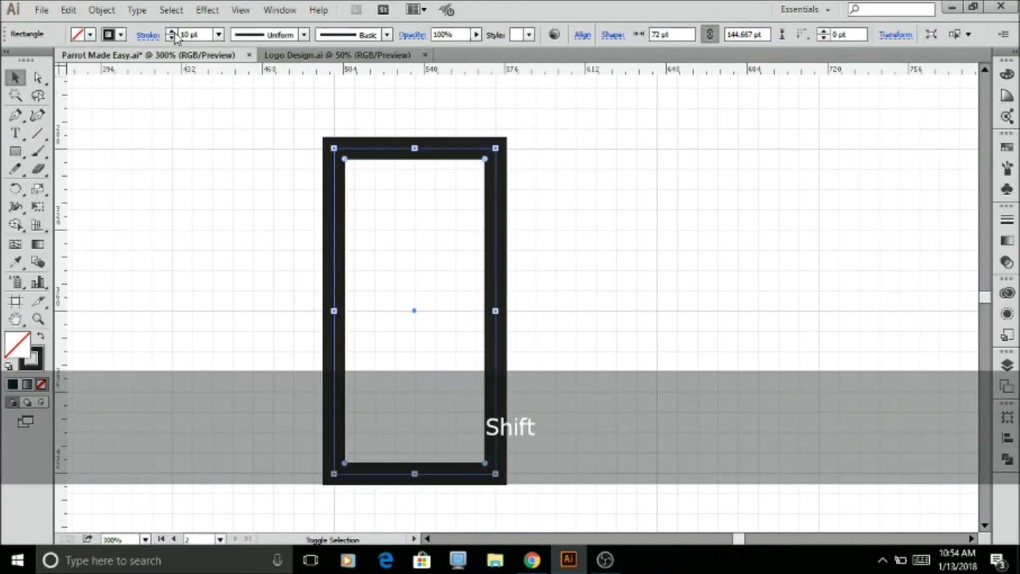
pyautogui.click(266, 196)
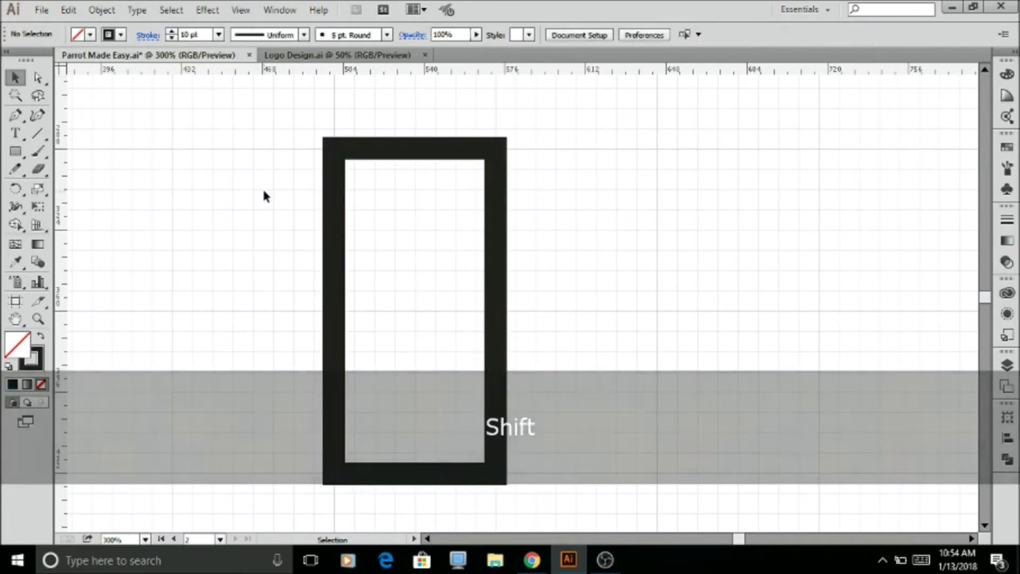
# - Draw a rectangle about 72 by 36 pt extending from the tall rectangle's upper-right corner, and a narrower one directly beneath it
pyautogui.press('m')
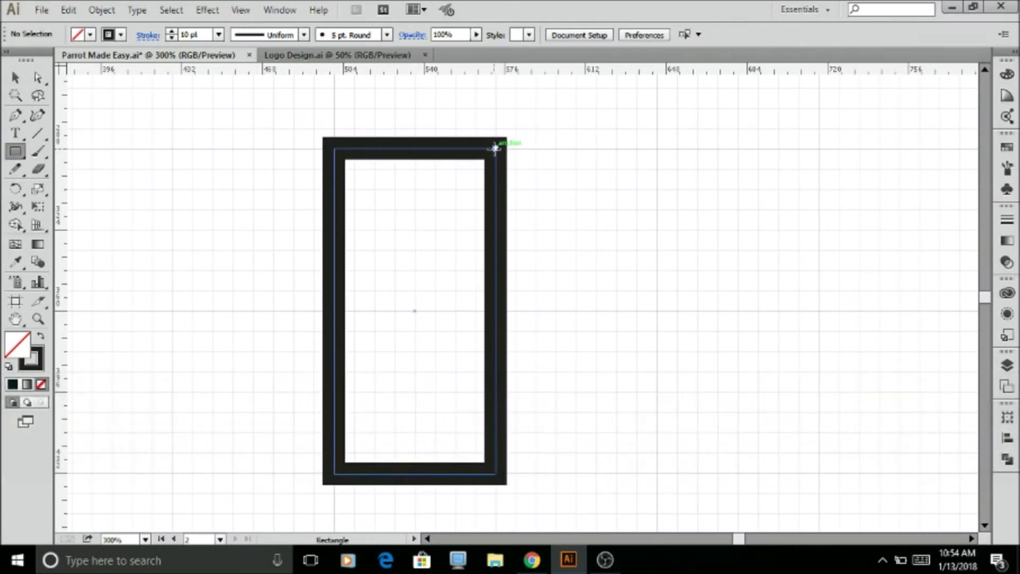
pyautogui.moveTo(495, 149); pyautogui.dragTo(657, 229)
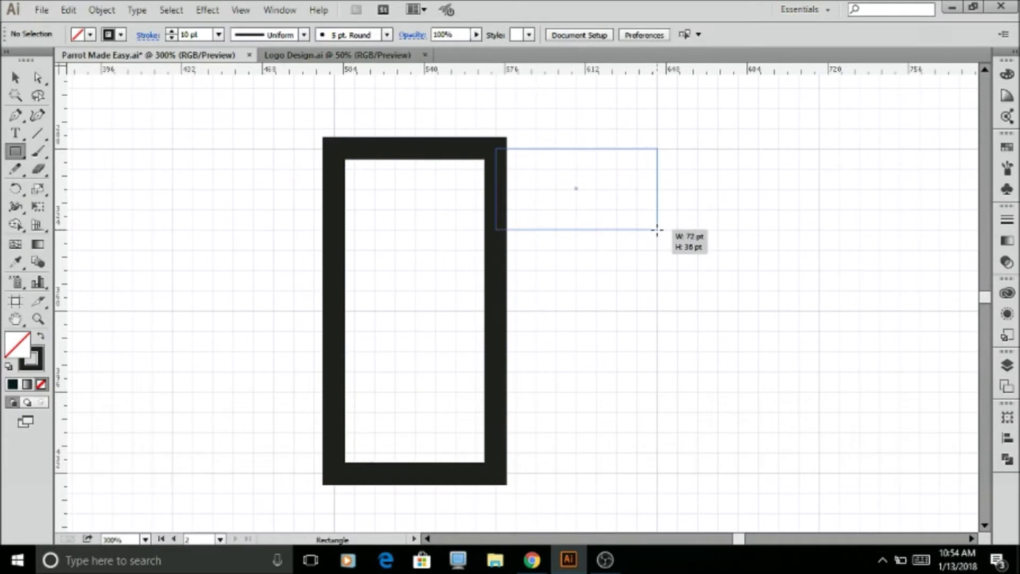
pyautogui.moveTo(657, 229); pyautogui.dragTo(657, 230)
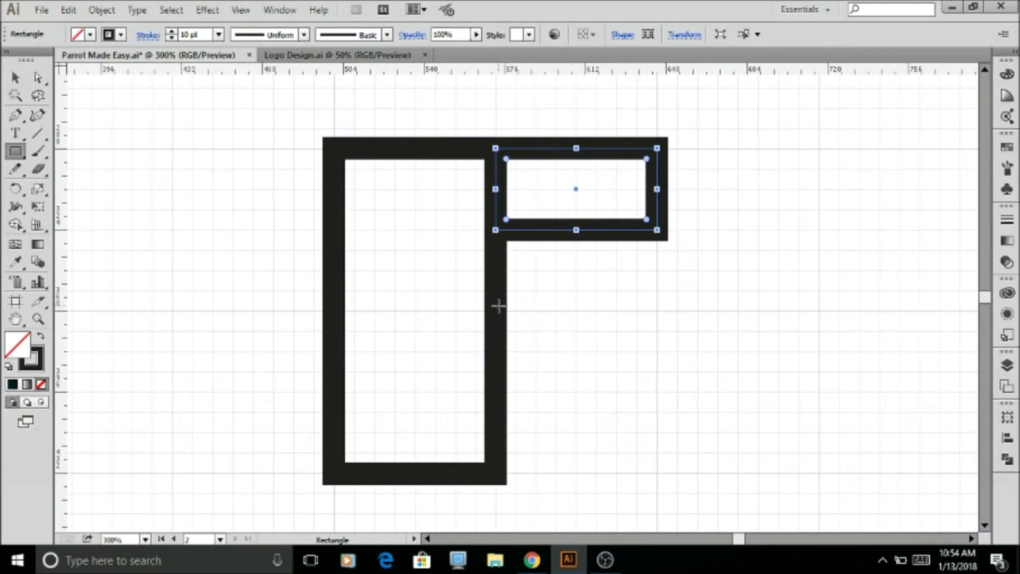
pyautogui.moveTo(495, 311); pyautogui.dragTo(594, 229)
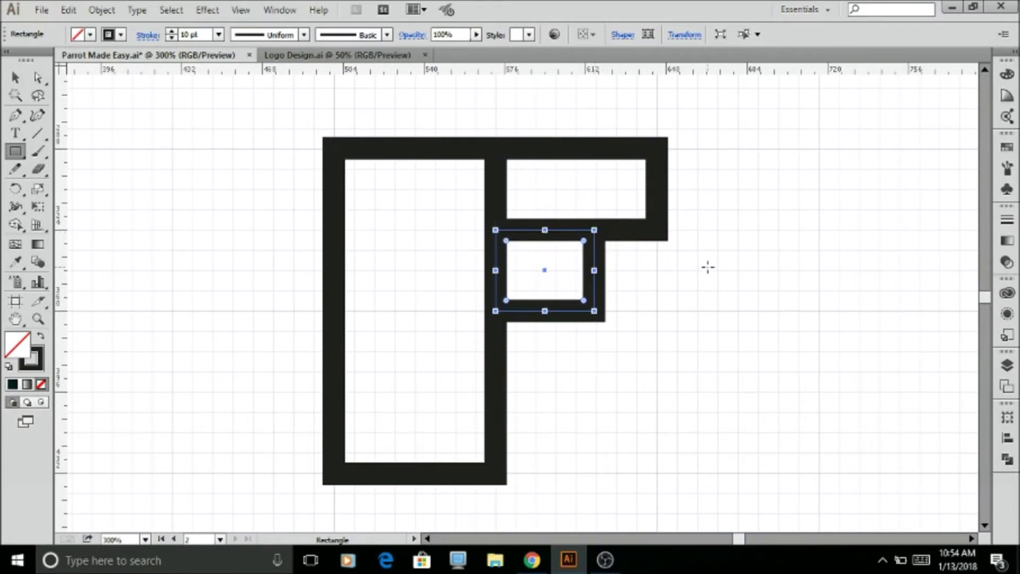
# - Draw a small upright rectangle directly below the tall rectangle, aligned with its left edge
pyautogui.scroll(-1, 625, 256)
pyautogui.scroll(-3, 625, 256)
pyautogui.scroll(2, 597, 269)
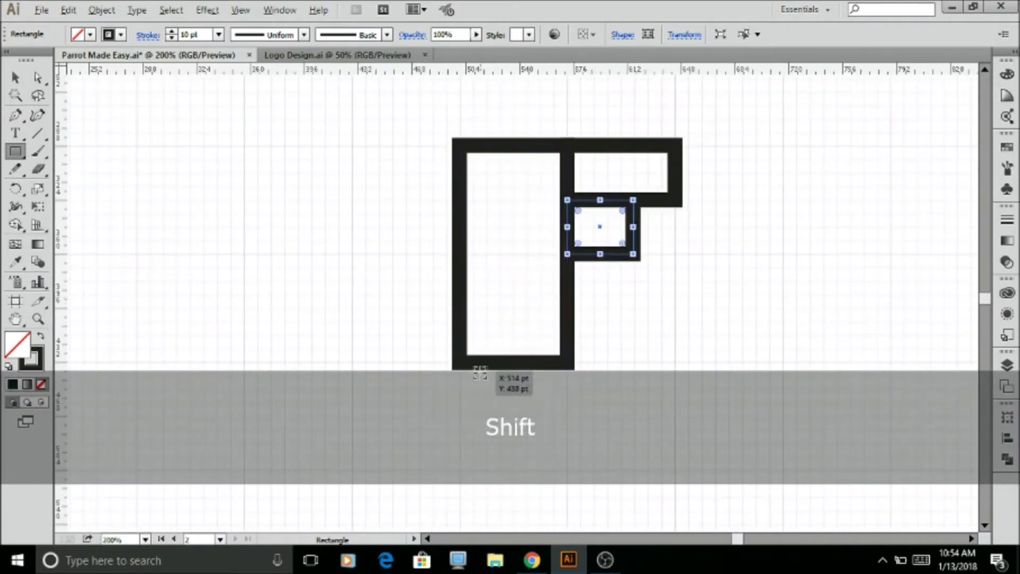
pyautogui.scroll(1, 479, 370)
pyautogui.moveTo(447, 359); pyautogui.dragTo(506, 439)
# - Draw a flat rectangle about 52 by 18 pt across the tall rectangle's upper-left corner, flush with its top edge
pyautogui.scroll(-2, 505, 436)
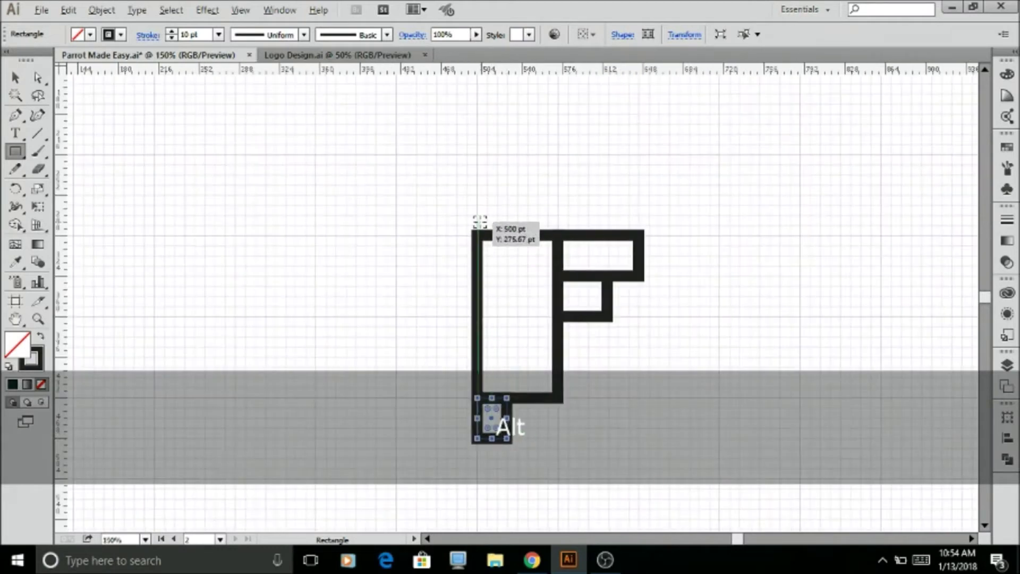
pyautogui.scroll(2, 480, 222)
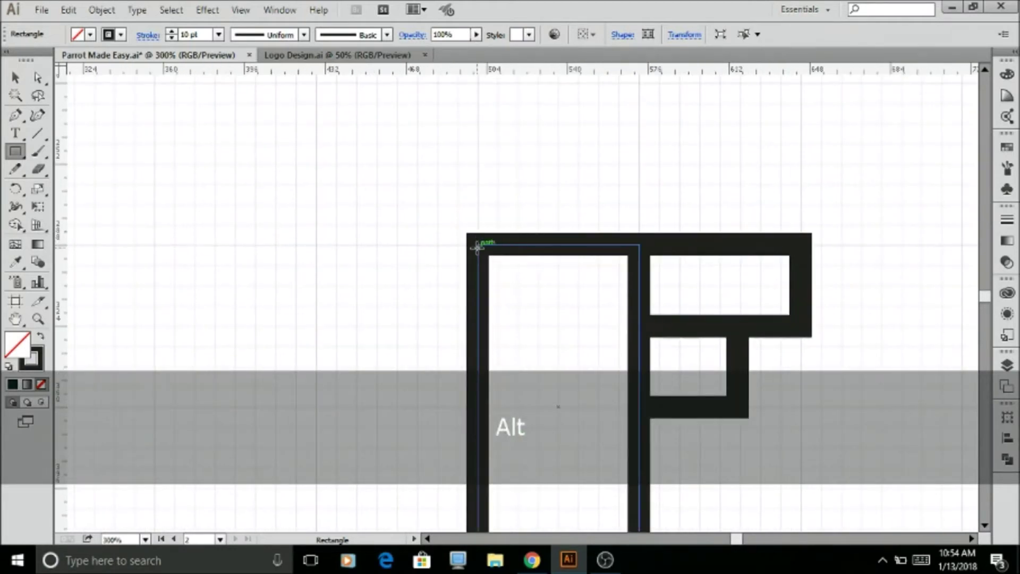
pyautogui.moveTo(518, 245)
pyautogui.mouseDown()
pyautogui.moveTo(425, 301)
pyautogui.moveTo(400, 296)
pyautogui.mouseUp()
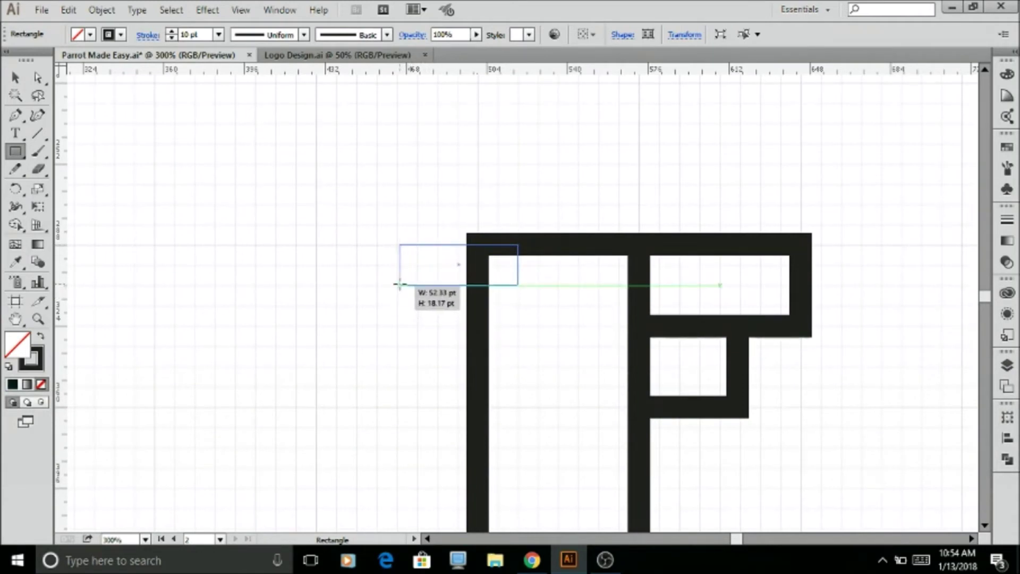
pyautogui.moveTo(397, 285); pyautogui.dragTo(398, 285)
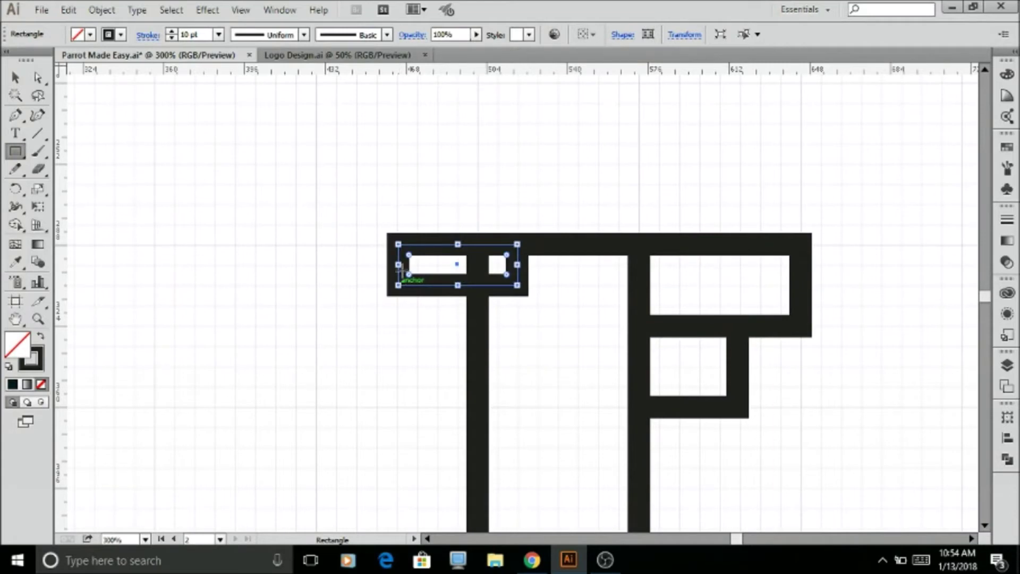
pyautogui.press('v')
pyautogui.click(459, 206)
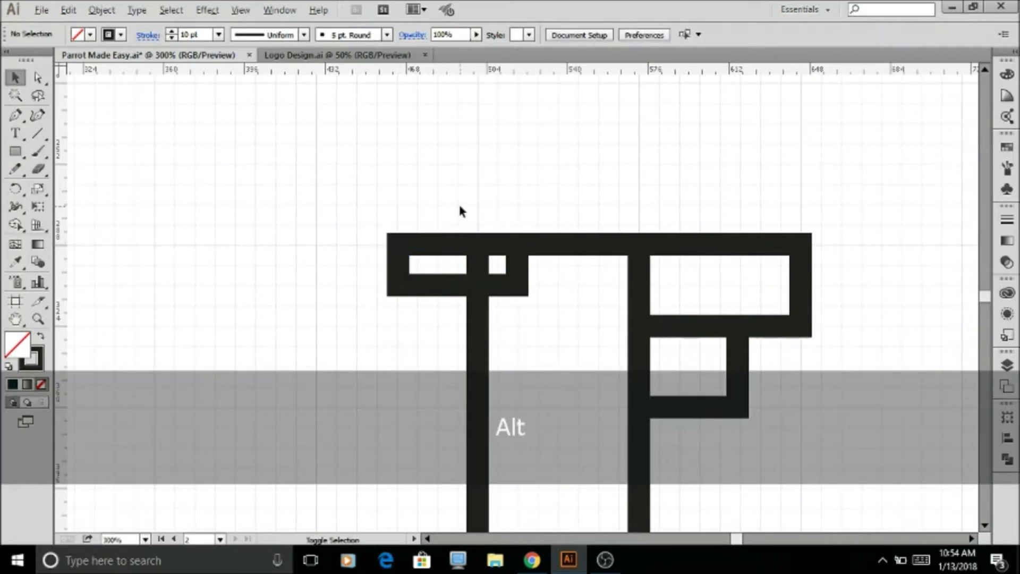
# - Round the lower-right corner of the small bottom rectangle to a 26.33 pt radius to form the tail
pyautogui.scroll(-6, 459, 212)
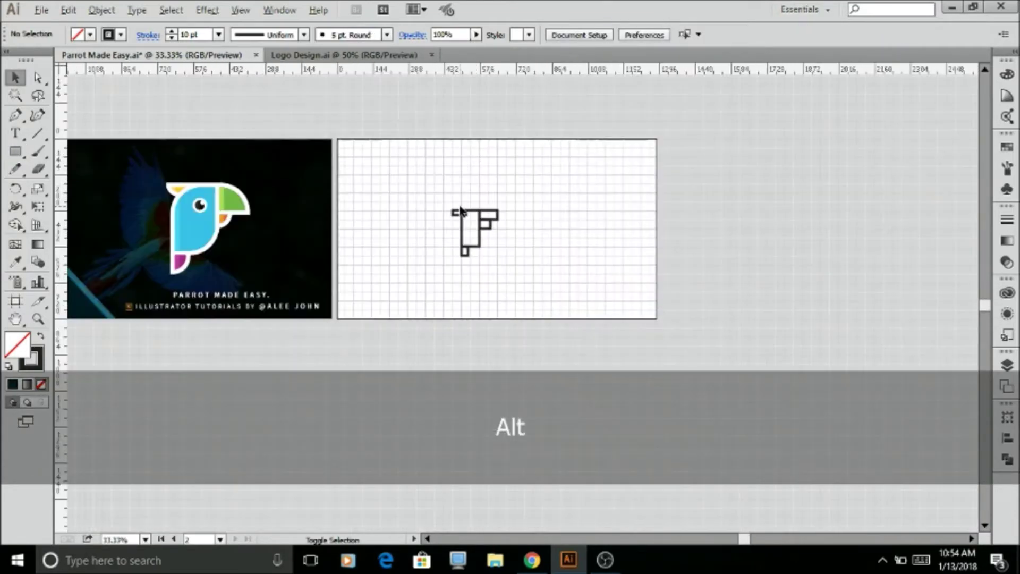
pyautogui.press('z')
pyautogui.moveTo(509, 283); pyautogui.dragTo(510, 291)
pyautogui.press('v')
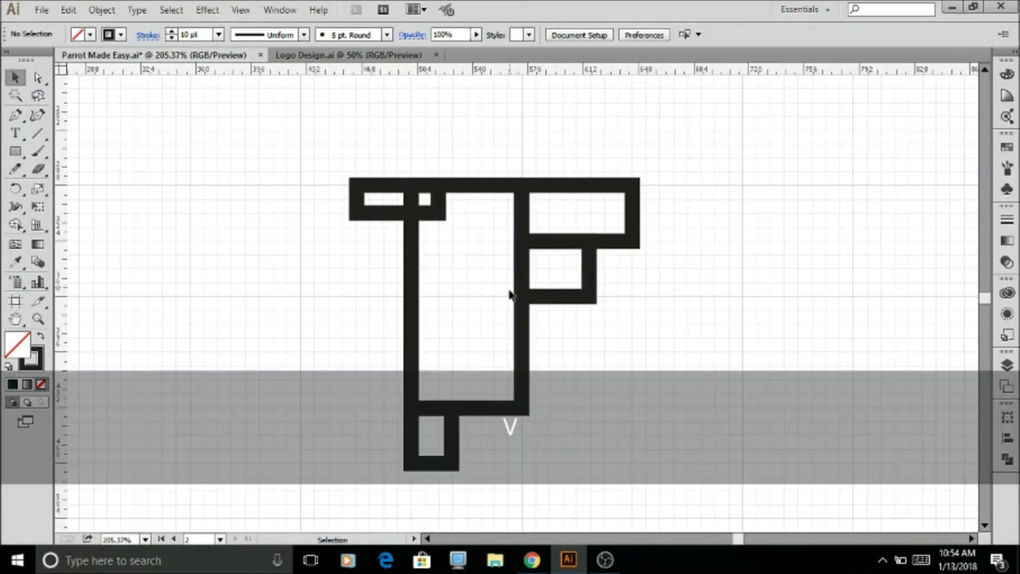
pyautogui.moveTo(289, 470); pyautogui.dragTo(770, 160)
pyautogui.scroll(1, 562, 310)
pyautogui.scroll(-1, 503, 371)
pyautogui.press('a')
pyautogui.click(398, 474)
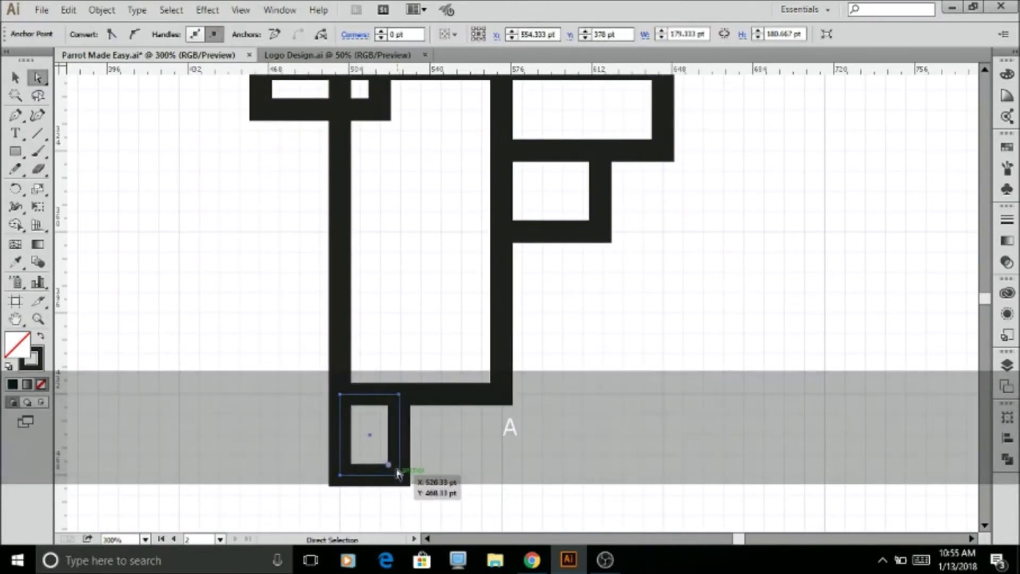
pyautogui.moveTo(391, 467); pyautogui.dragTo(319, 414)
# - Round the tall body rectangle's lower-right corner to about 56 pt, and round its upper-left corner with a similarly large curve
pyautogui.scroll(1, 514, 485)
pyautogui.scroll(1, 515, 485)
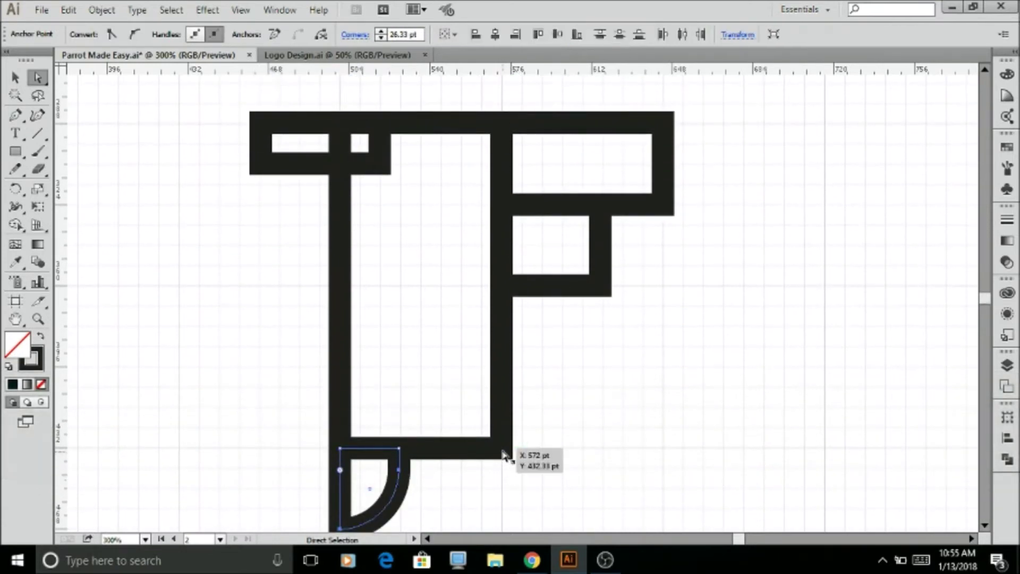
pyautogui.click(502, 449)
pyautogui.moveTo(492, 440); pyautogui.dragTo(378, 326)
pyautogui.scroll(1, 502, 351)
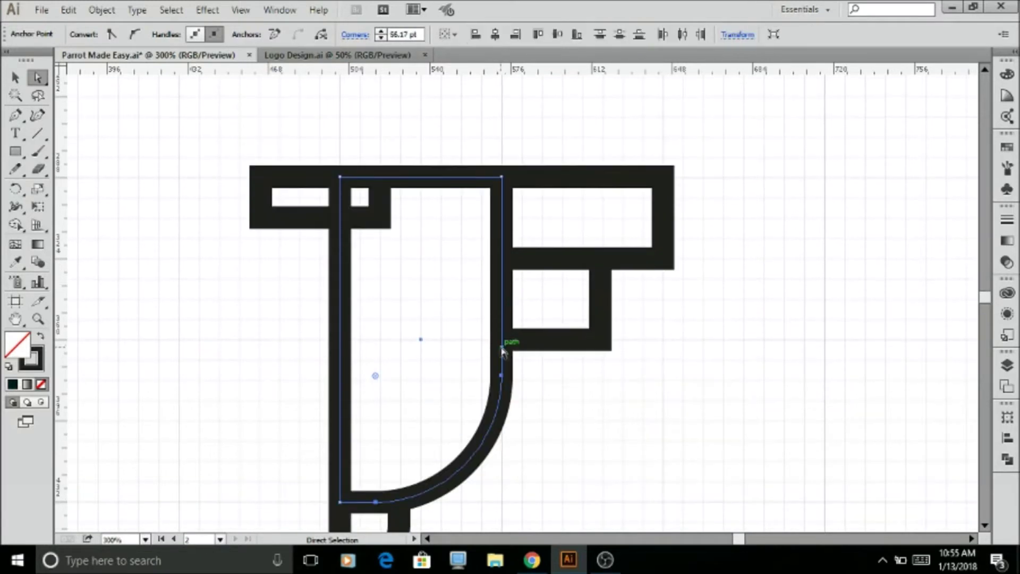
pyautogui.click(342, 177)
pyautogui.moveTo(353, 189); pyautogui.dragTo(444, 337)
pyautogui.keyDown('shift'); pyautogui.click(505, 359); pyautogui.keyUp('shift')
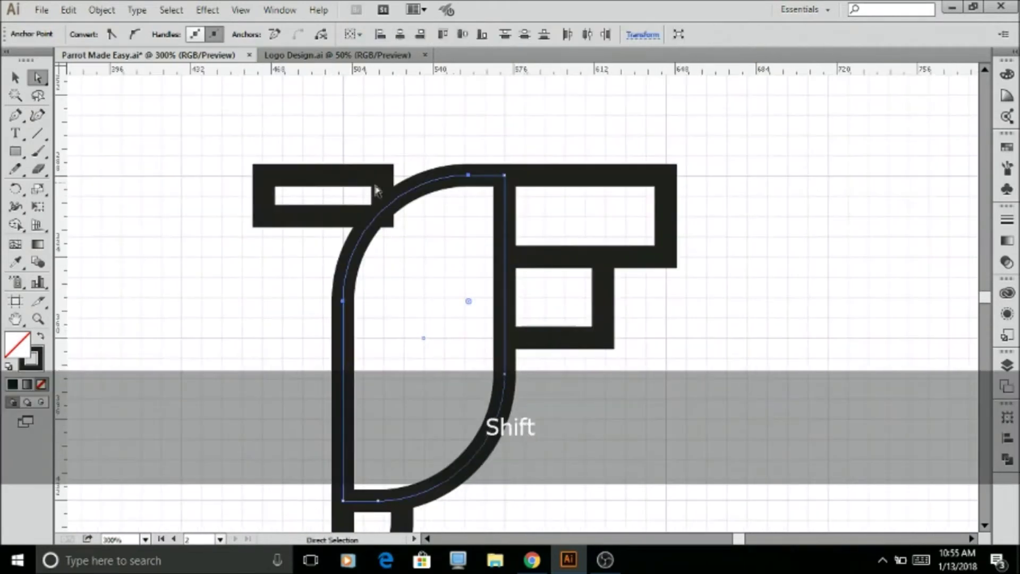
# - Move the flat crest rectangle right and pull its lower-right anchor inward to slant its end along the body's curve
pyautogui.press('v')
pyautogui.moveTo(383, 185); pyautogui.dragTo(375, 231)
pyautogui.press('a')
pyautogui.moveTo(421, 183); pyautogui.dragTo(428, 175)
pyautogui.press('shift')
pyautogui.moveTo(375, 220); pyautogui.dragTo(372, 218)
pyautogui.scroll(-1, 379, 248)
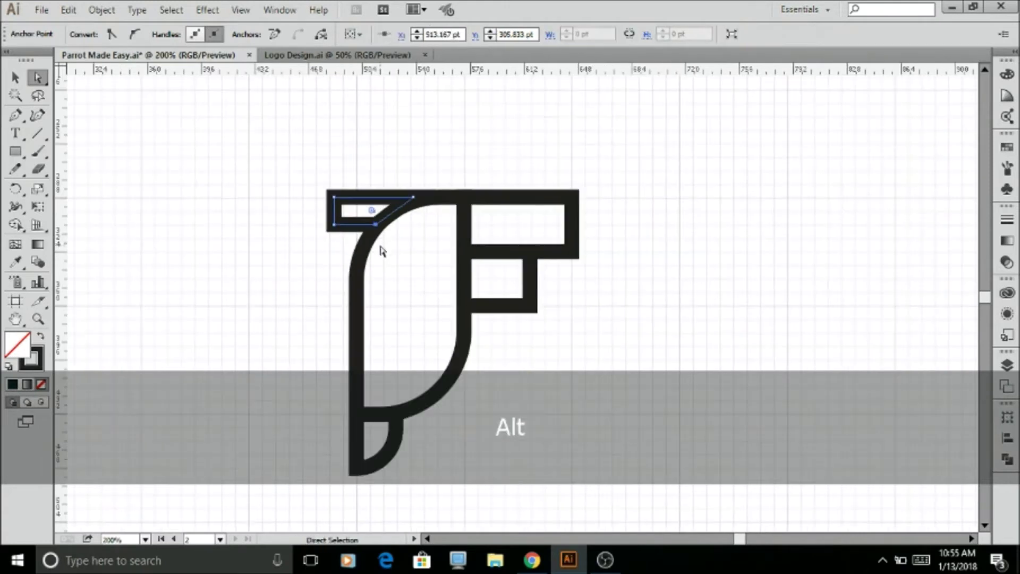
pyautogui.press('v')
pyautogui.click(309, 274)
# - Round the crest shape's lower-left corner to an 18.17 pt radius
pyautogui.scroll(1, 338, 228)
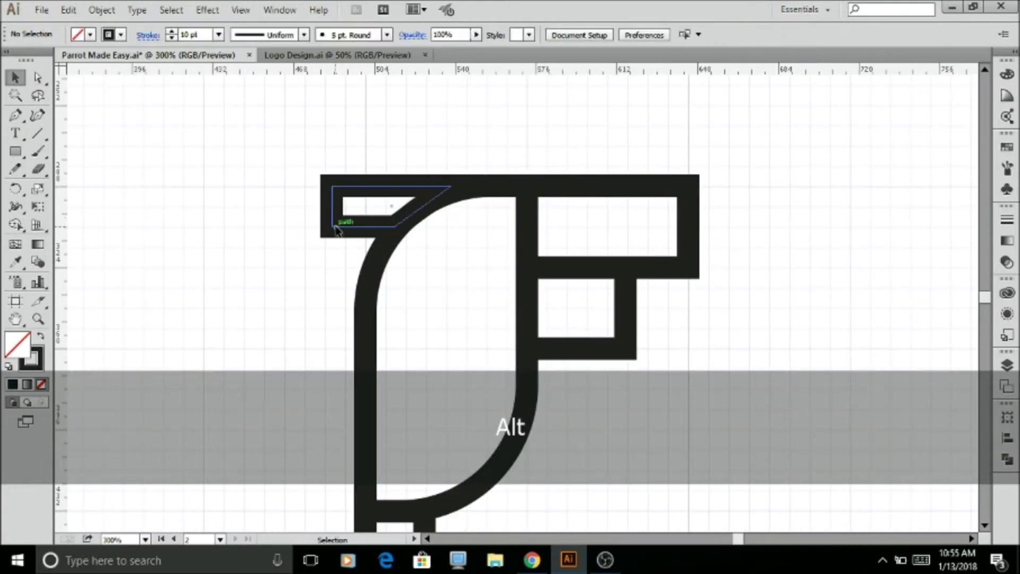
pyautogui.press('a')
pyautogui.click(332, 226)
pyautogui.moveTo(407, 184); pyautogui.dragTo(408, 183)
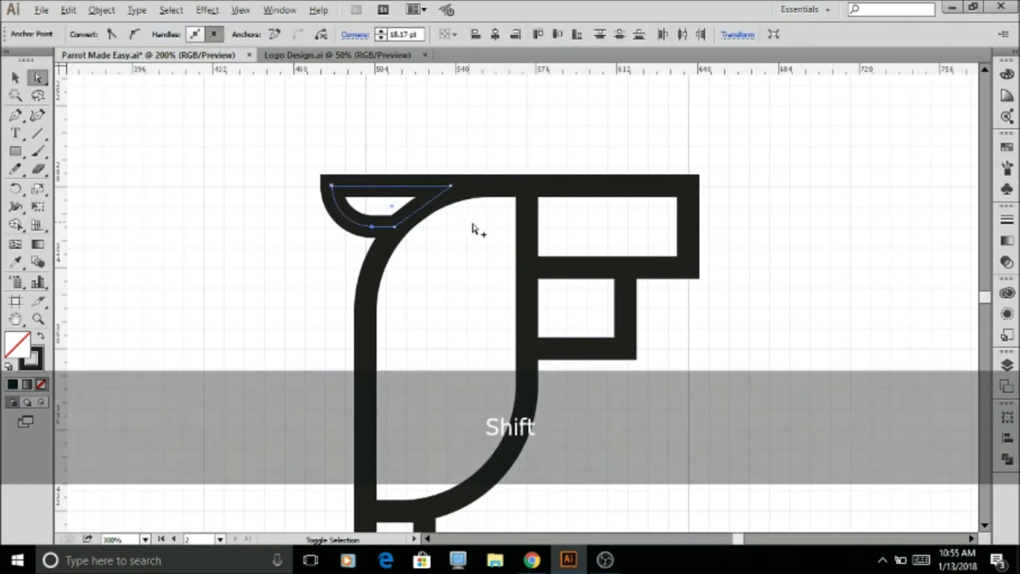
# - Round the lower-right corner of the small rectangle beneath the beak as far as it goes
pyautogui.scroll(-2, 472, 227)
pyautogui.scroll(1, 546, 269)
pyautogui.press('a')
pyautogui.moveTo(588, 286); pyautogui.dragTo(541, 332)
pyautogui.moveTo(541, 290); pyautogui.dragTo(448, 266)
# - Try to round the beak rectangle's lower-right corner
pyautogui.scroll(-2, 551, 288)
pyautogui.scroll(-3, 551, 289)
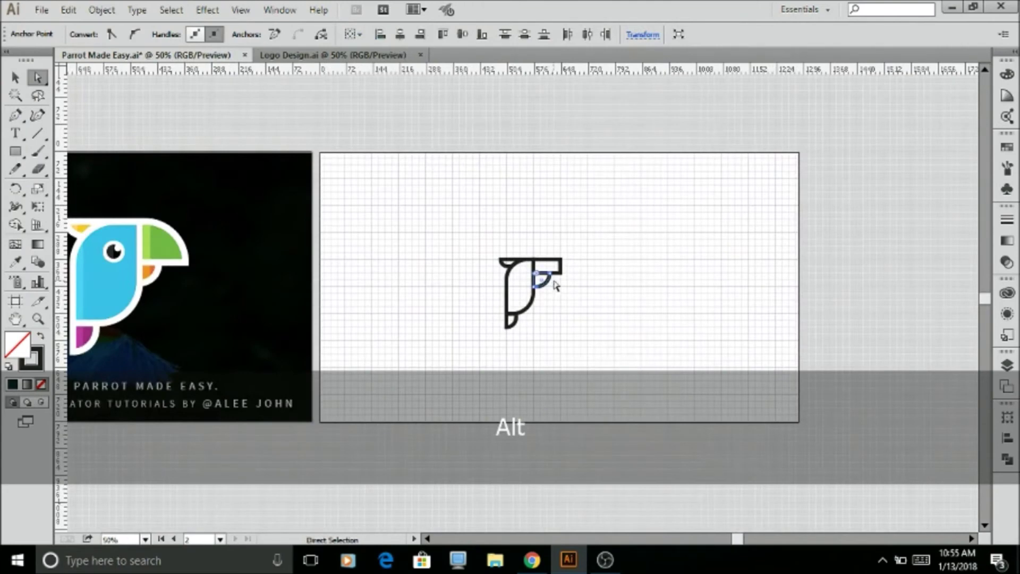
pyautogui.scroll(4, 558, 279)
pyautogui.scroll(-5, 561, 281)
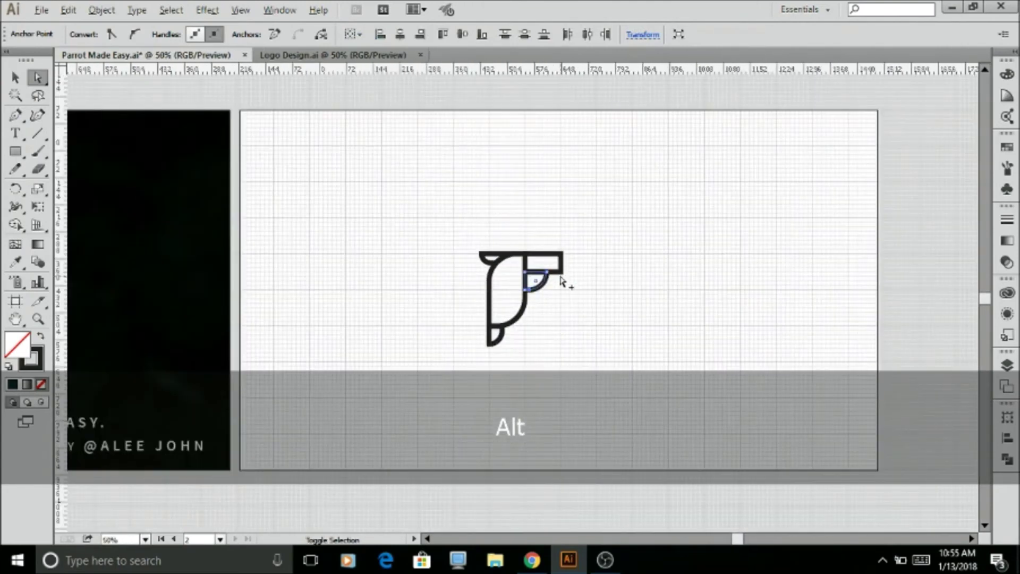
pyautogui.scroll(5, 571, 276)
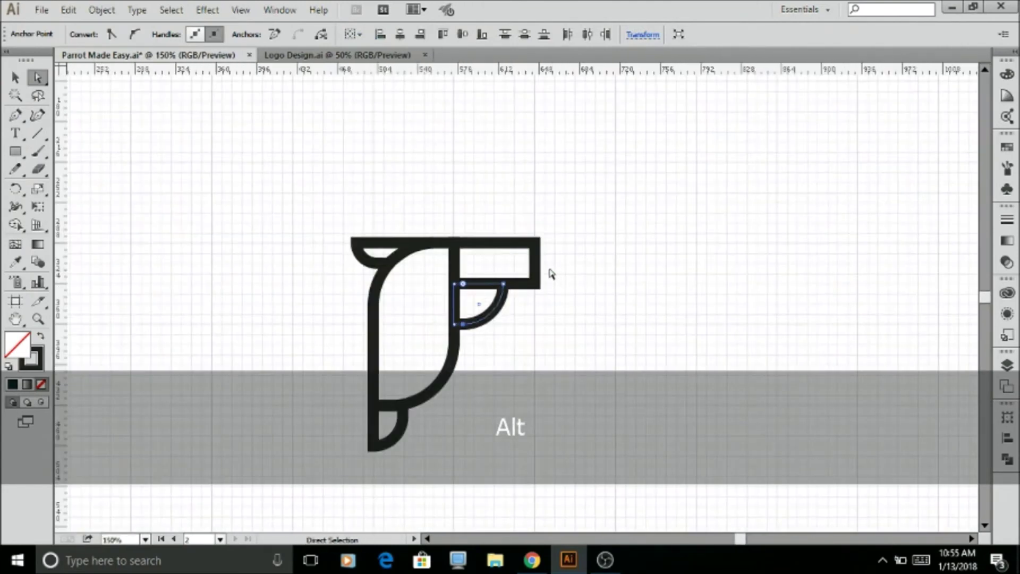
pyautogui.press('a')
pyautogui.click(528, 276)
pyautogui.moveTo(528, 276); pyautogui.dragTo(505, 254)
pyautogui.press('v')
pyautogui.click(603, 289)
pyautogui.scroll(-4, 604, 289)
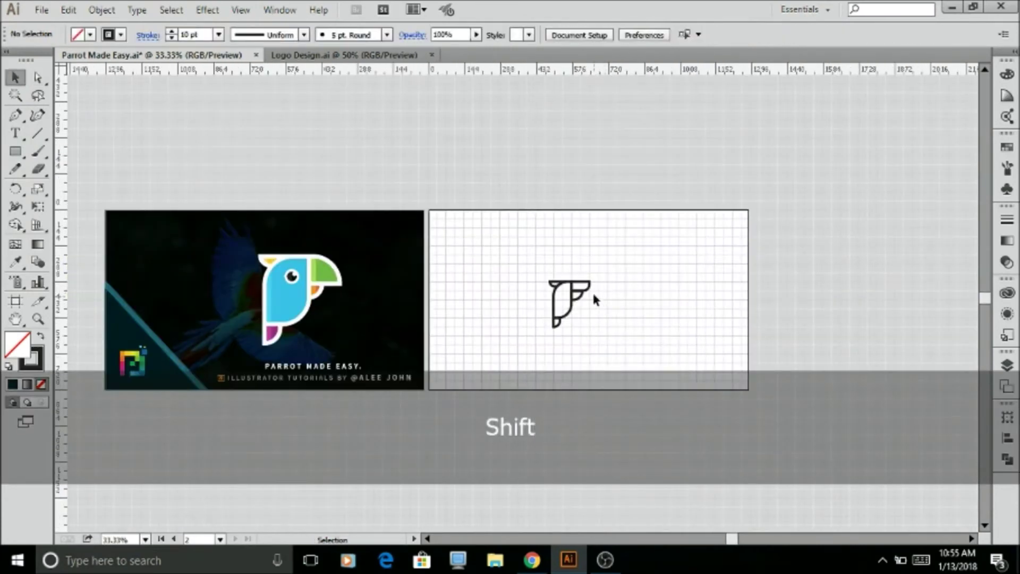
pyautogui.scroll(3, 591, 291)
pyautogui.scroll(-2, 590, 287)
pyautogui.hotkey('ctrl', 'z')
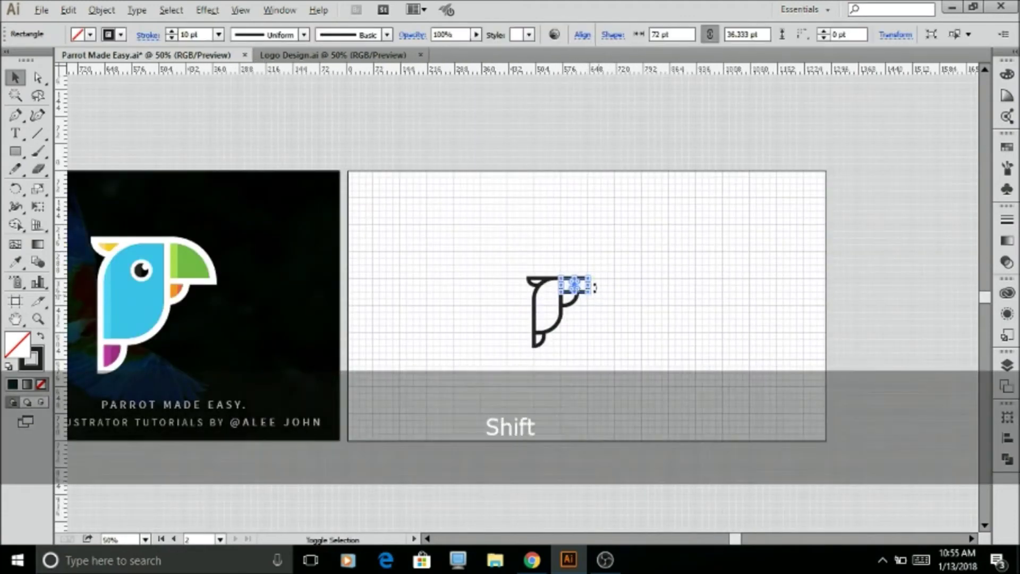
# - Round the beak rectangle's upper-right corner to a 36.33 pt radius
pyautogui.scroll(2, 589, 290)
pyautogui.press('a')
pyautogui.click(584, 272)
pyautogui.moveTo(572, 285); pyautogui.dragTo(483, 388)
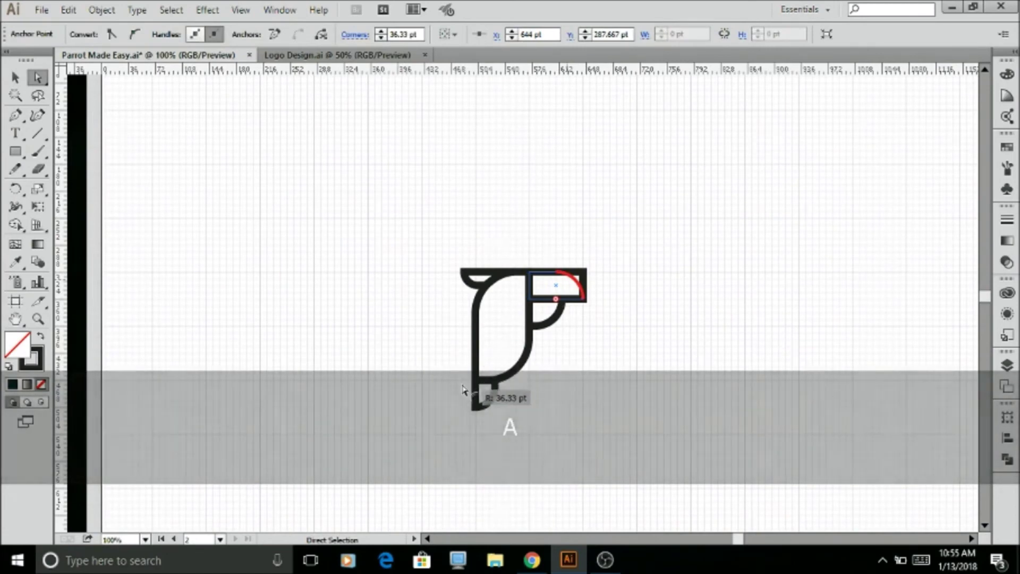
pyautogui.press('v')
pyautogui.click(562, 389)
# - Expand the fills and strokes of all the parrot outline shapes
pyautogui.scroll(-2, 526, 398)
pyautogui.moveTo(637, 294); pyautogui.dragTo(498, 451)
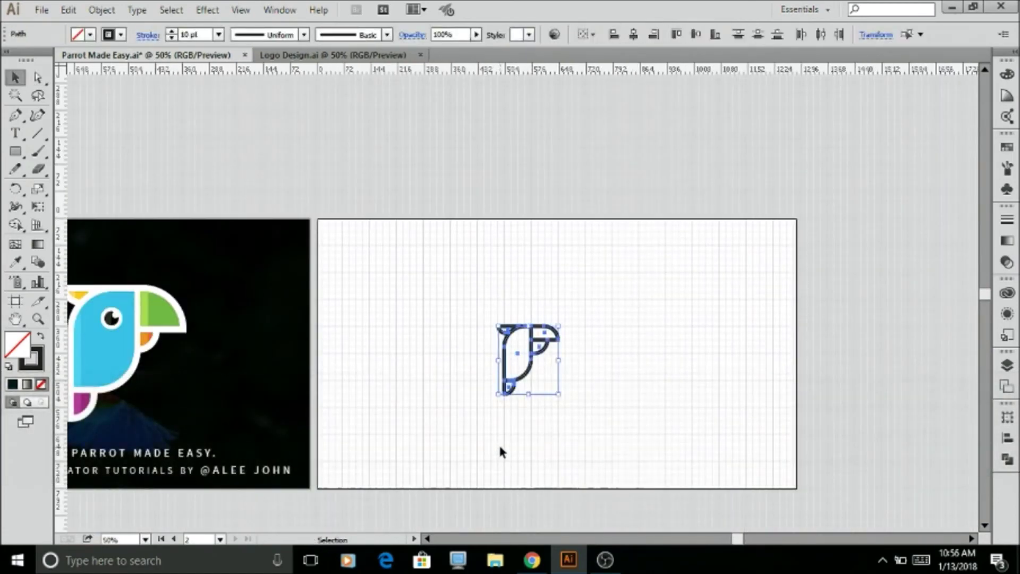
pyautogui.press('v')
pyautogui.click(101, 9)
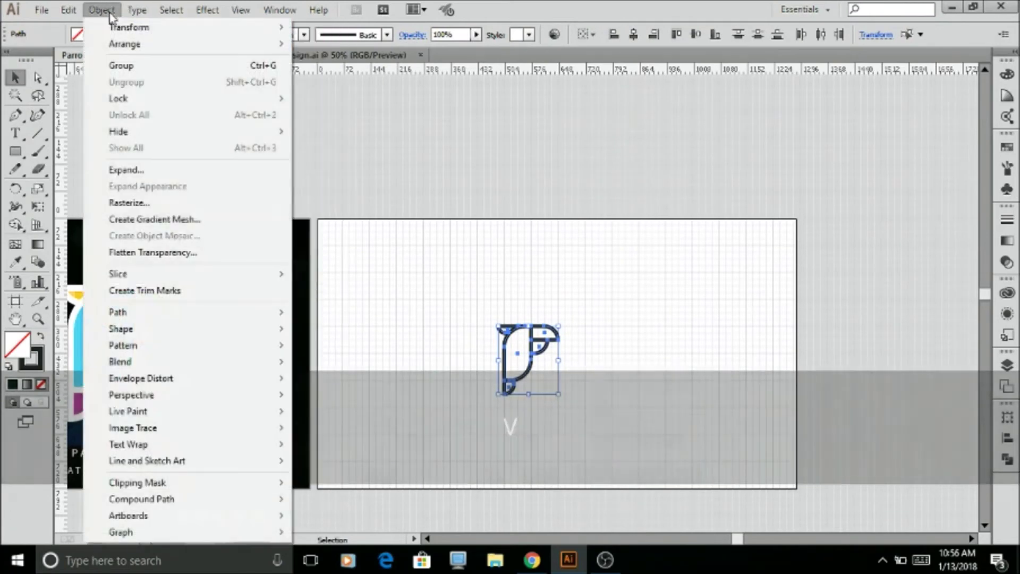
pyautogui.click(175, 169)
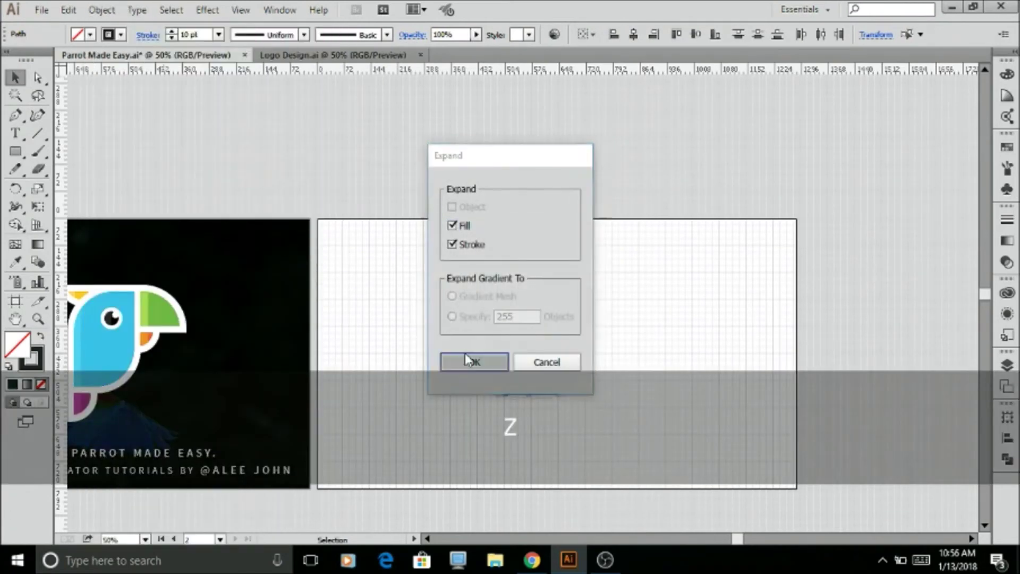
pyautogui.click(472, 362)
# - Enlarge the expanded parrot outline and unite its overlapping parts into one shape with Pathfinder
pyautogui.moveTo(421, 273); pyautogui.dragTo(638, 448)
pyautogui.press('v')
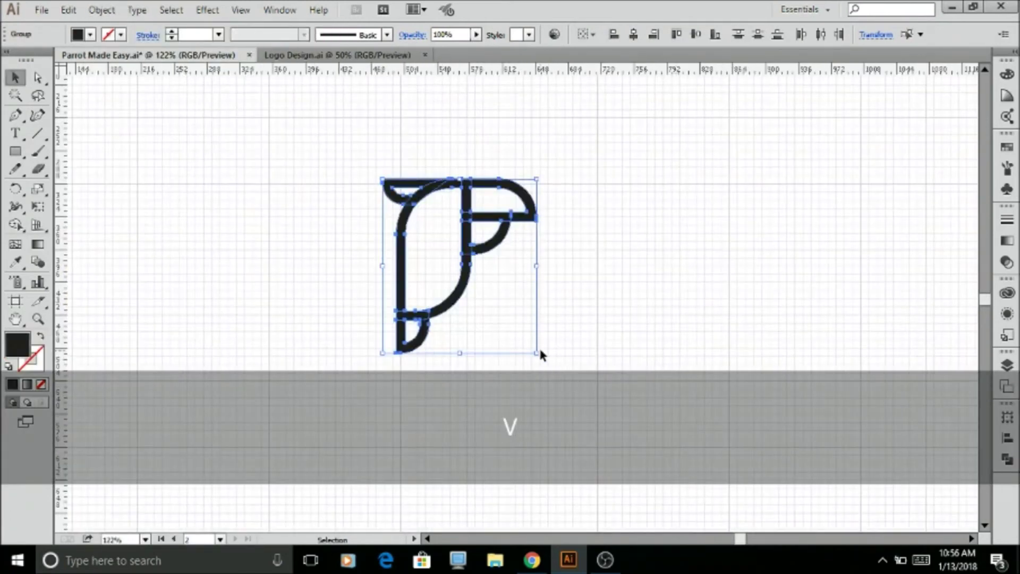
pyautogui.moveTo(537, 351); pyautogui.dragTo(663, 422)
pyautogui.click(1005, 460)
pyautogui.click(485, 244)
# - Draw a solid black circle inside the head for the eye and shift it about 2 pt to the left
pyautogui.scroll(2, 485, 243)
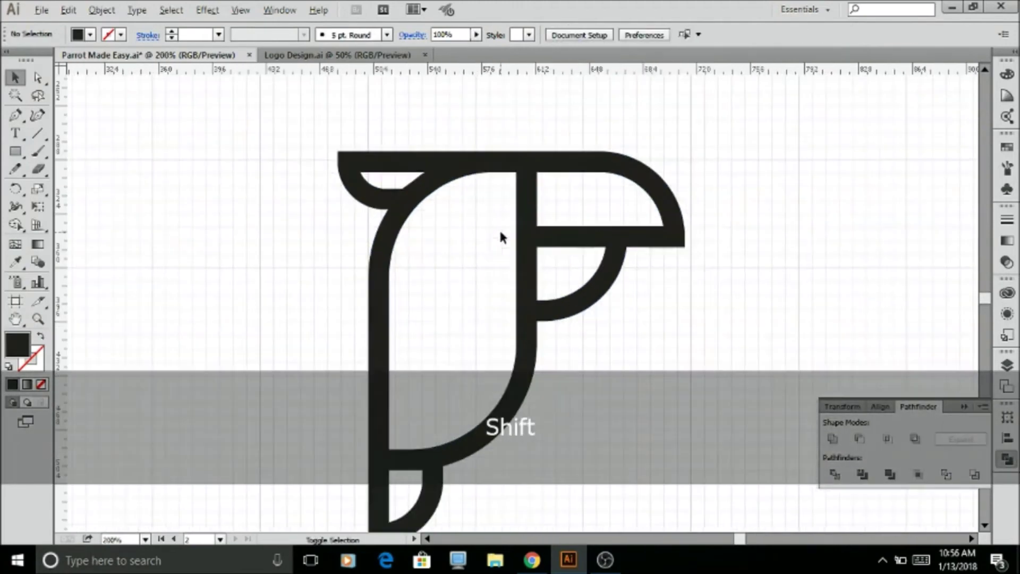
pyautogui.scroll(2, 501, 238)
pyautogui.moveTo(458, 249); pyautogui.dragTo(492, 292)
pyautogui.press('v')
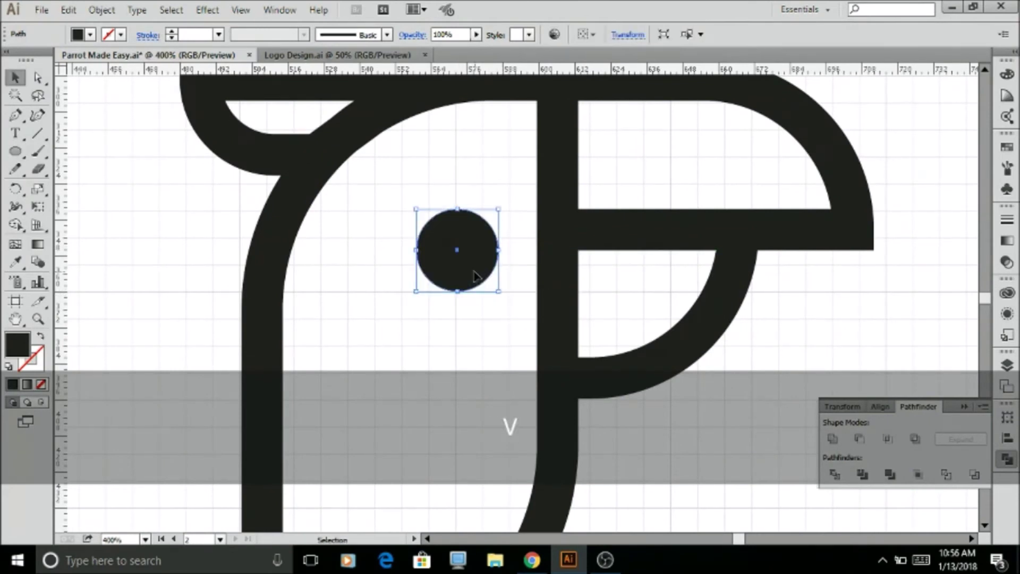
pyautogui.moveTo(471, 278); pyautogui.dragTo(465, 278)
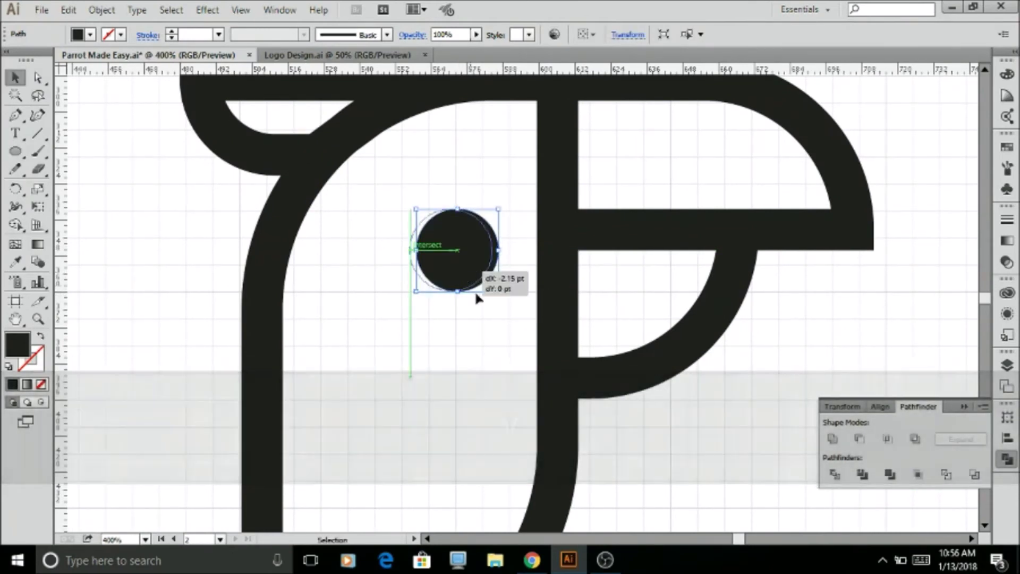
pyautogui.click(489, 367)
# - Duplicate the eye circle, shrink the copy concentrically inside the original and fill it with white
pyautogui.click(448, 290)
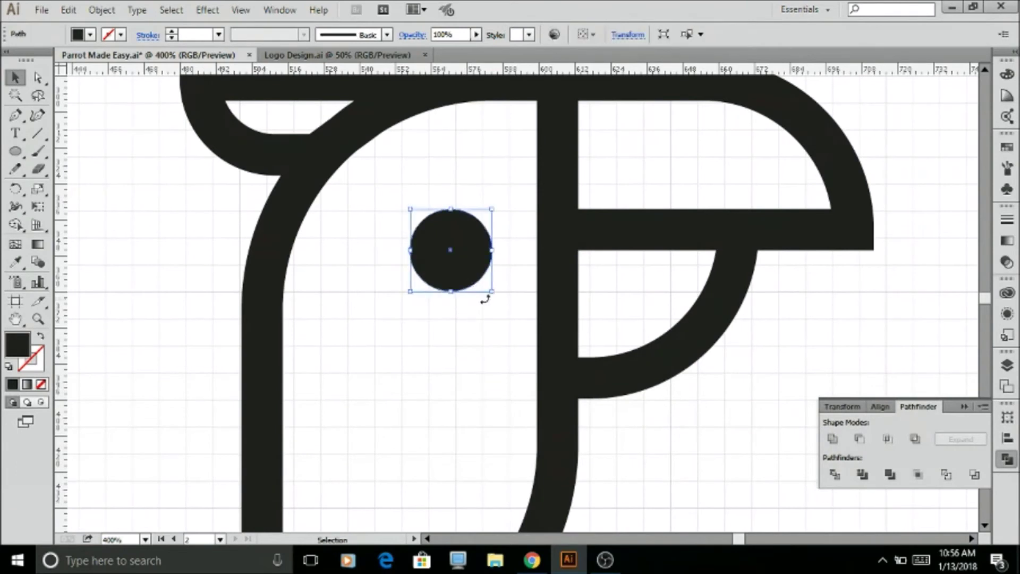
pyautogui.hotkey('alt', 'Down')
pyautogui.press('Up')
pyautogui.moveTo(492, 291)
pyautogui.mouseDown()
pyautogui.moveTo(467, 280)
pyautogui.moveTo(478, 293)
pyautogui.mouseUp()
pyautogui.press('z')
pyautogui.moveTo(404, 189); pyautogui.dragTo(588, 346)
pyautogui.press('i')
pyautogui.click(584, 359)
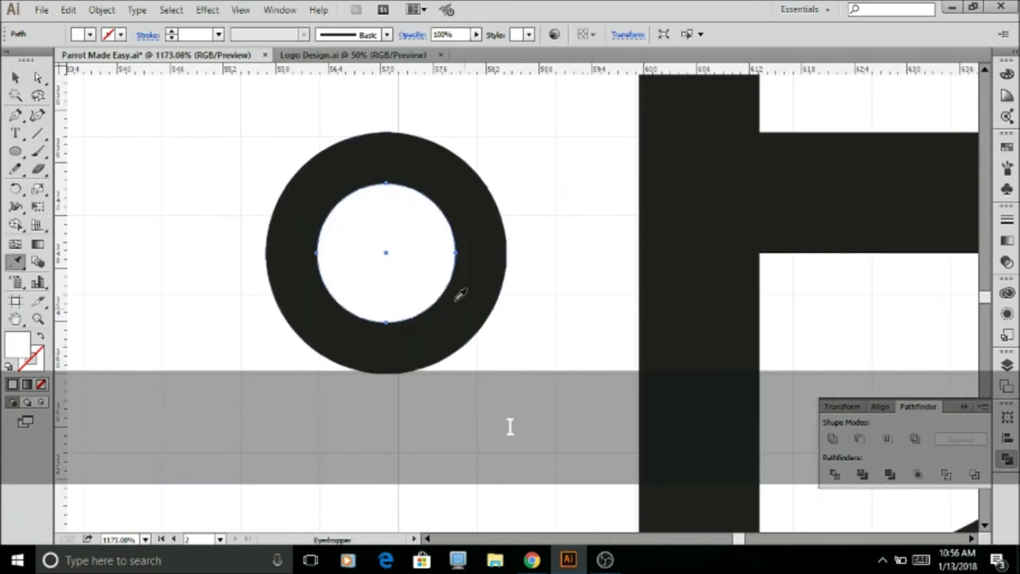
pyautogui.press('v')
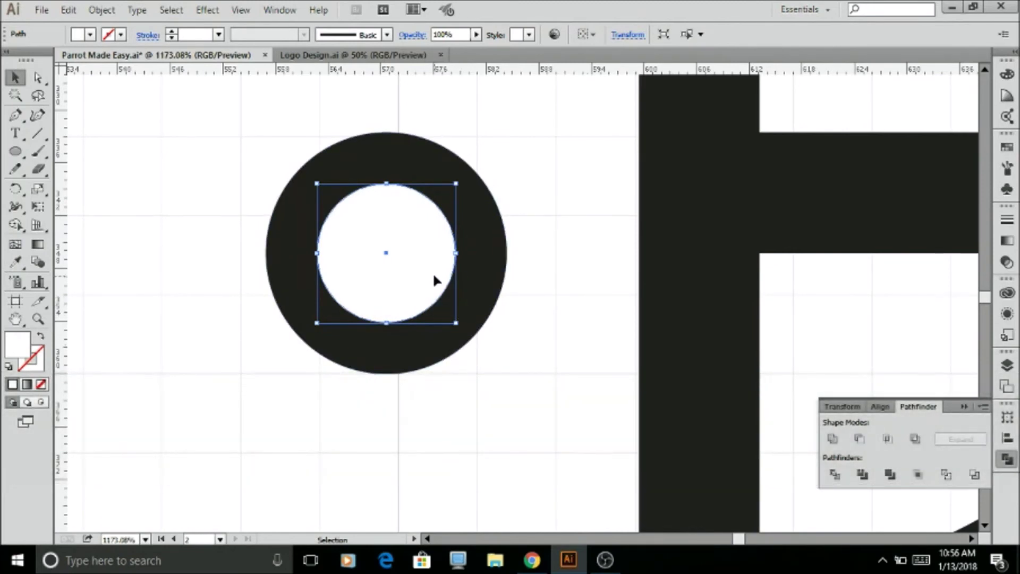
# - Swap the eye colours so the outer circle is white and the inner circle matches the outline's black
pyautogui.click(484, 269)
pyautogui.press('i')
pyautogui.click(509, 339)
pyautogui.press('v')
pyautogui.click(424, 297)
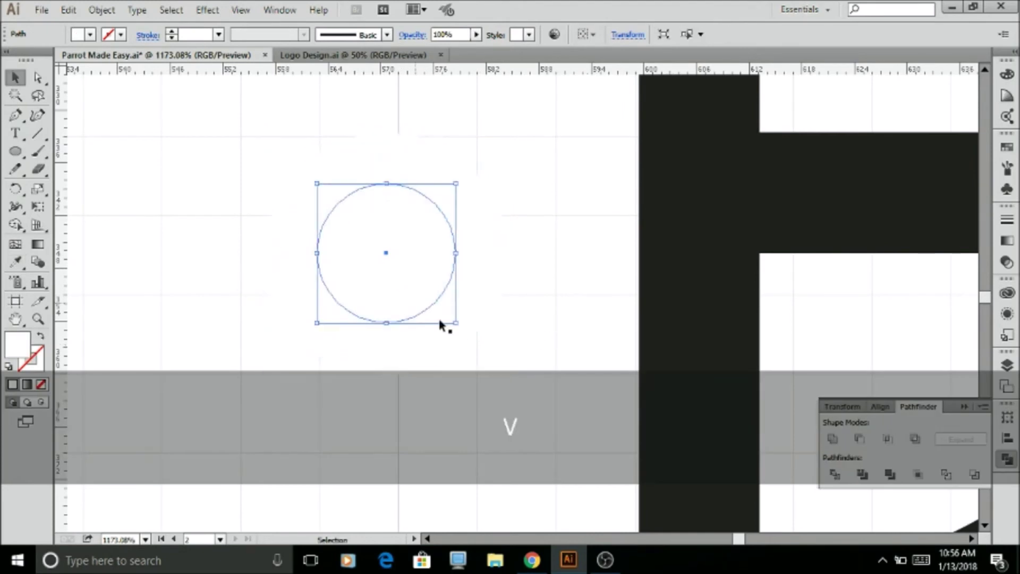
pyautogui.press('i')
pyautogui.click(653, 329)
pyautogui.press('v')
# - Duplicate the pupil as a smaller circle, place it over the pupil's upper-right edge and fill it with white
pyautogui.hotkey('alt', 'Down')
pyautogui.press('Up')
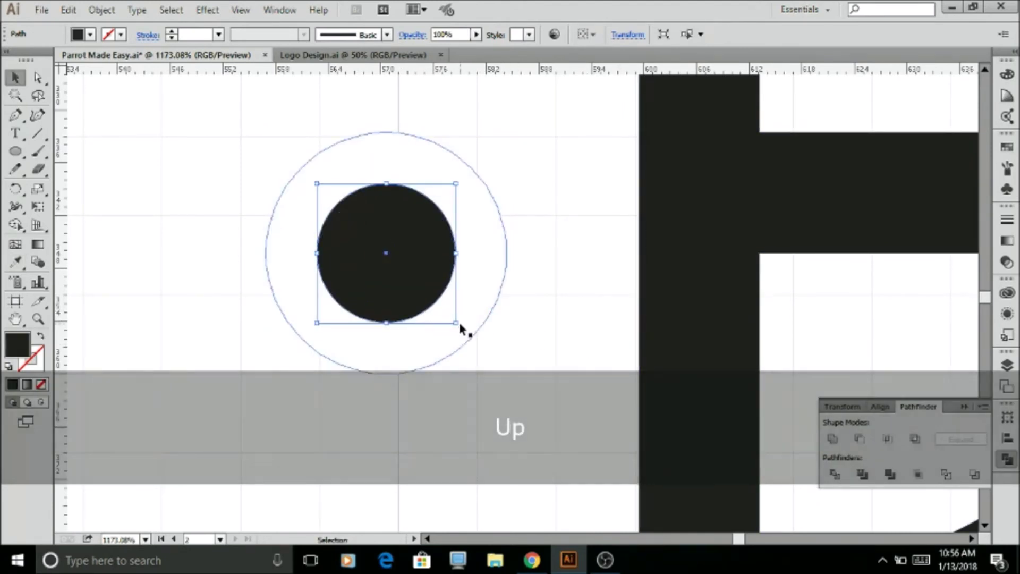
pyautogui.moveTo(459, 325); pyautogui.dragTo(423, 290)
pyautogui.moveTo(387, 249); pyautogui.dragTo(431, 207)
pyautogui.press('i')
pyautogui.click(507, 235)
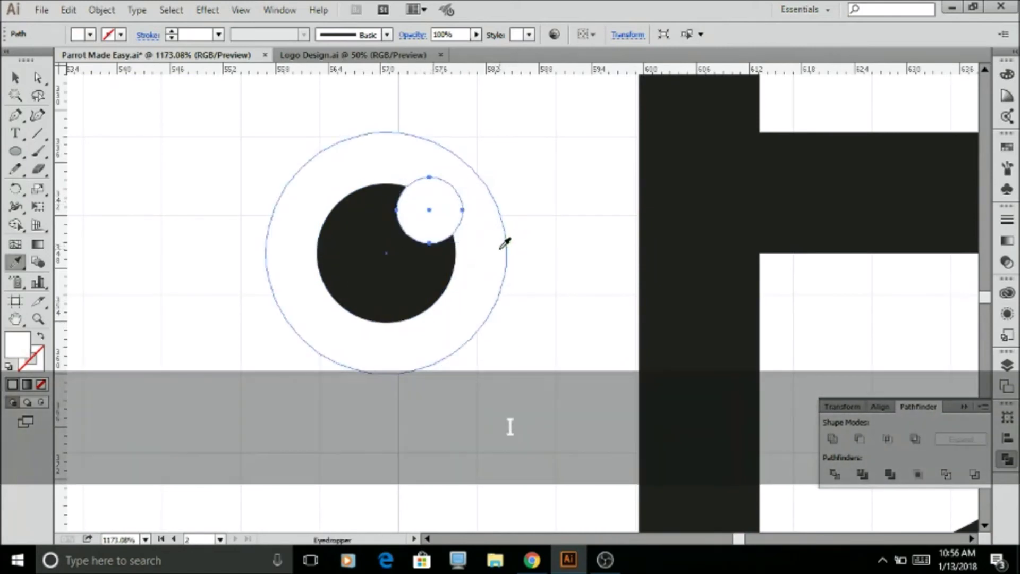
# - Cut the small highlight circle out of the black pupil with the Shape Builder tool
pyautogui.press('v')
pyautogui.keyDown('shift'); pyautogui.click(437, 275); pyautogui.keyUp('shift')
pyautogui.hotkey('shift', 'm')
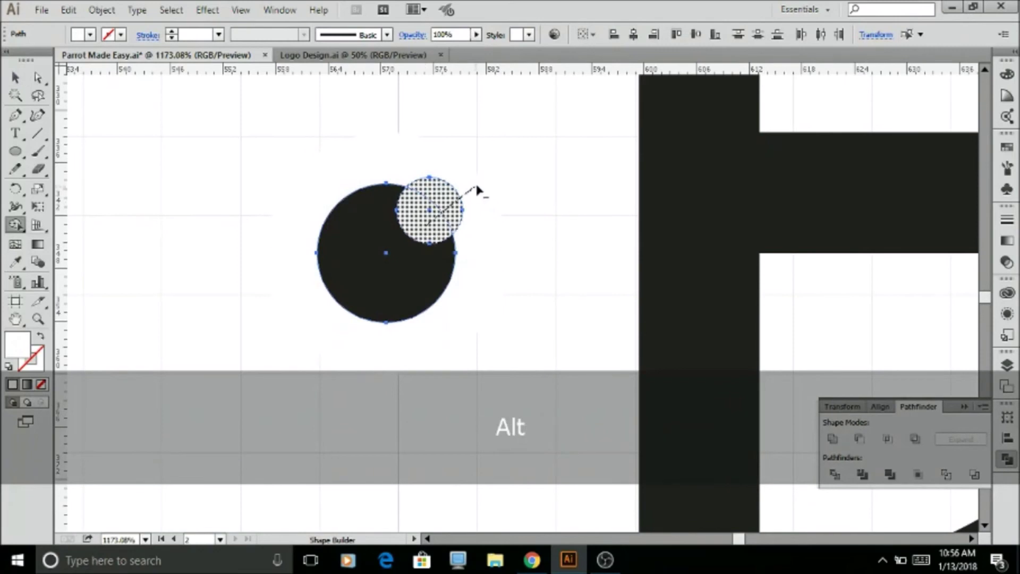
pyautogui.keyDown('alt'); pyautogui.click(446, 204); pyautogui.keyUp('alt')
pyautogui.press('v')
pyautogui.click(545, 207)
# - Select the finished eye shapes and hide the document grid
pyautogui.scroll(-2, 543, 207)
pyautogui.moveTo(535, 171); pyautogui.dragTo(443, 351)
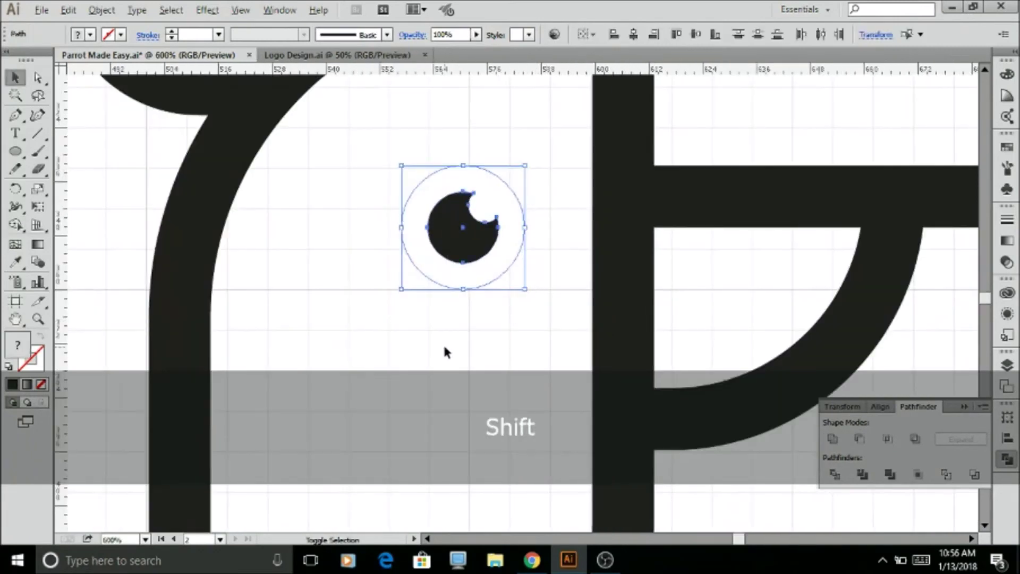
pyautogui.scroll(-3, 445, 352)
pyautogui.hotkey('shift', 'ctrl', "'")
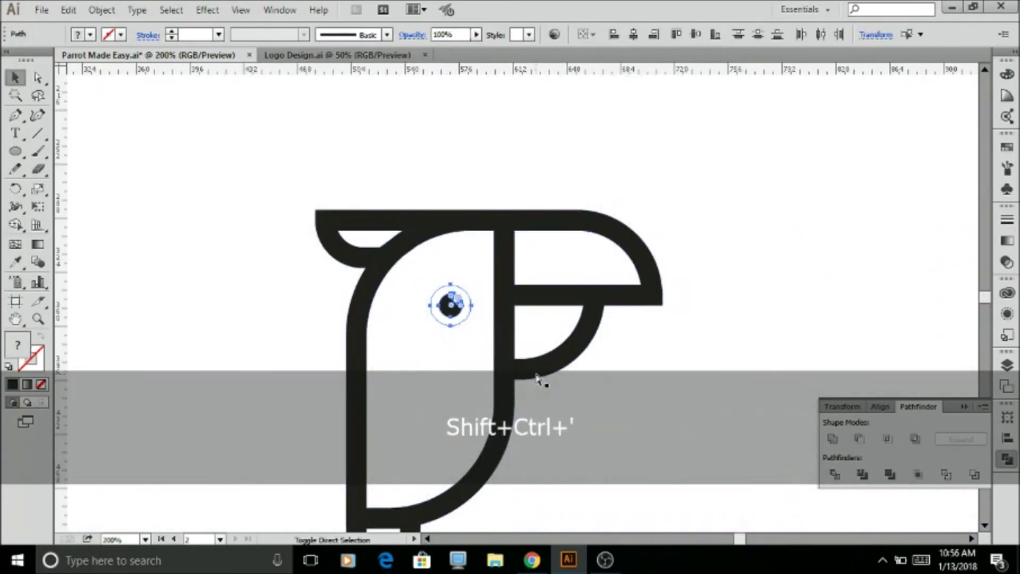
pyautogui.scroll(-2, 589, 406)
pyautogui.click(591, 406)
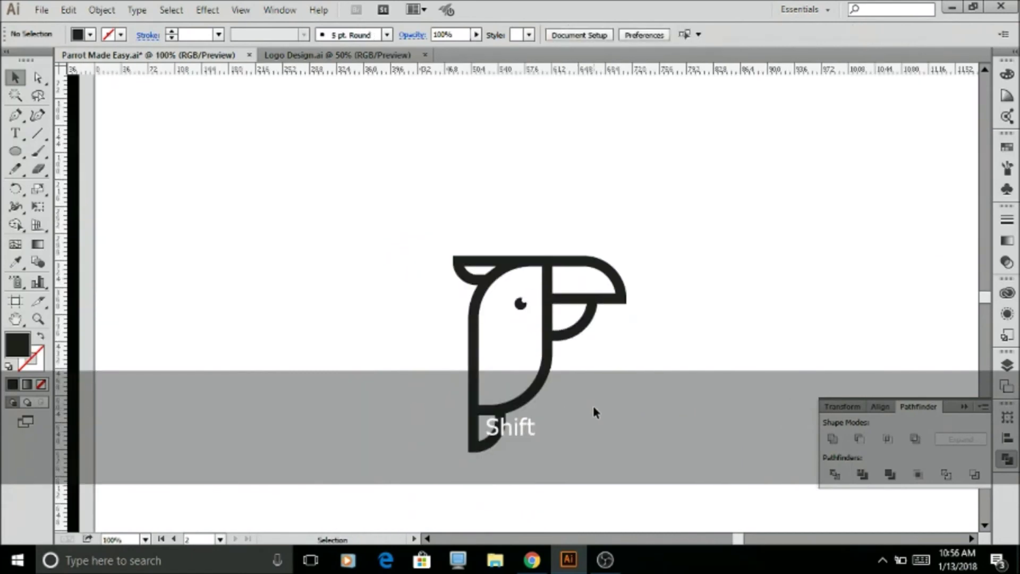
# - Copy the dark parrot photo background from the first artboard onto the logo artboard and send it to the back
pyautogui.press('m')
pyautogui.scroll(-1, 538, 368)
pyautogui.scroll(2, 768, 346)
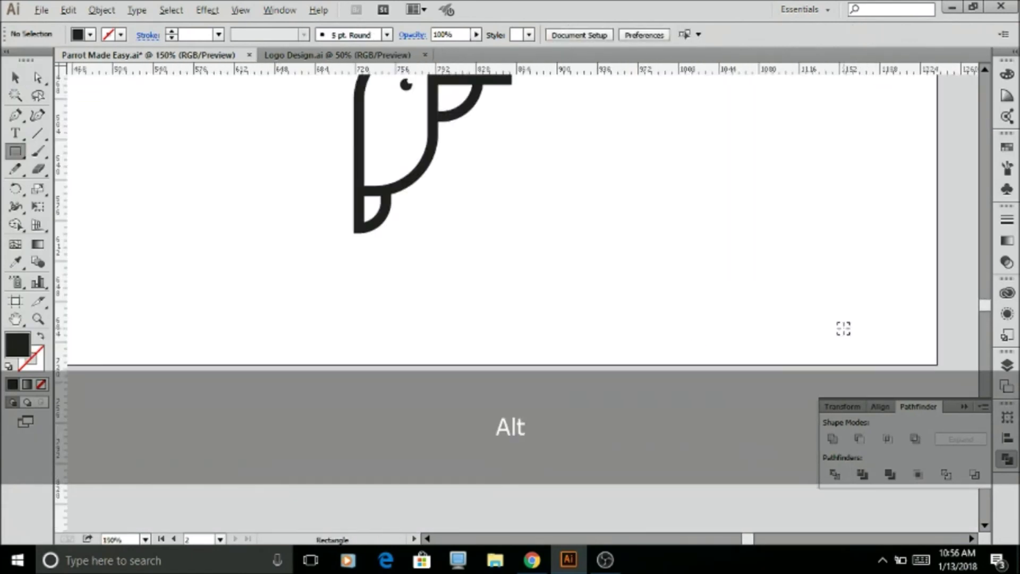
pyautogui.press('v')
pyautogui.scroll(-2, 640, 323)
pyautogui.scroll(1, 553, 326)
pyautogui.moveTo(129, 295); pyautogui.dragTo(779, 323)
pyautogui.press('ctrl')
pyautogui.click(824, 314)
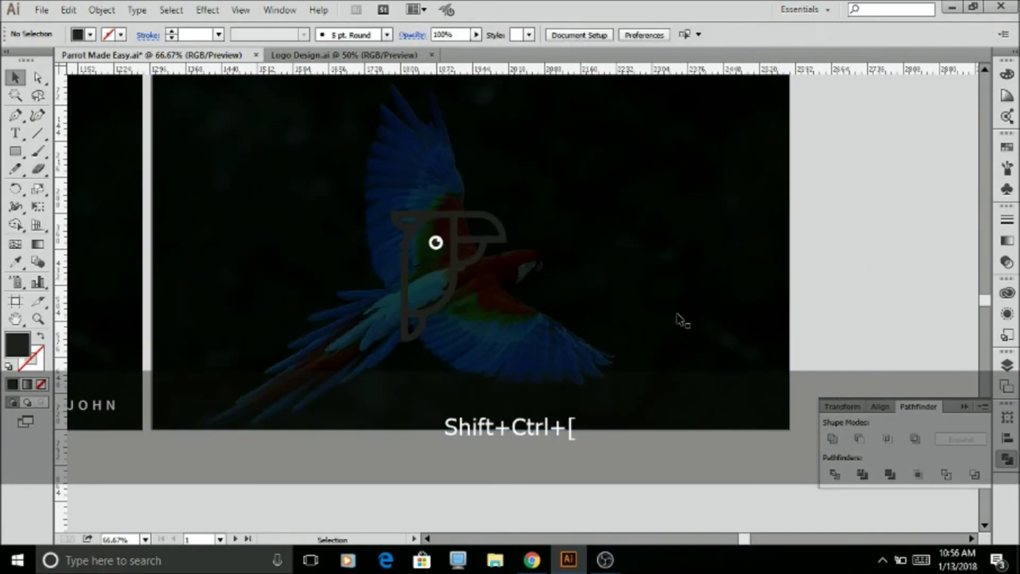
# - Recolour the parrot outline white by sampling the white of the eye
pyautogui.click(450, 289)
pyautogui.press('i')
pyautogui.click(443, 245)
pyautogui.click(440, 242)
pyautogui.press('v')
pyautogui.click(432, 448)
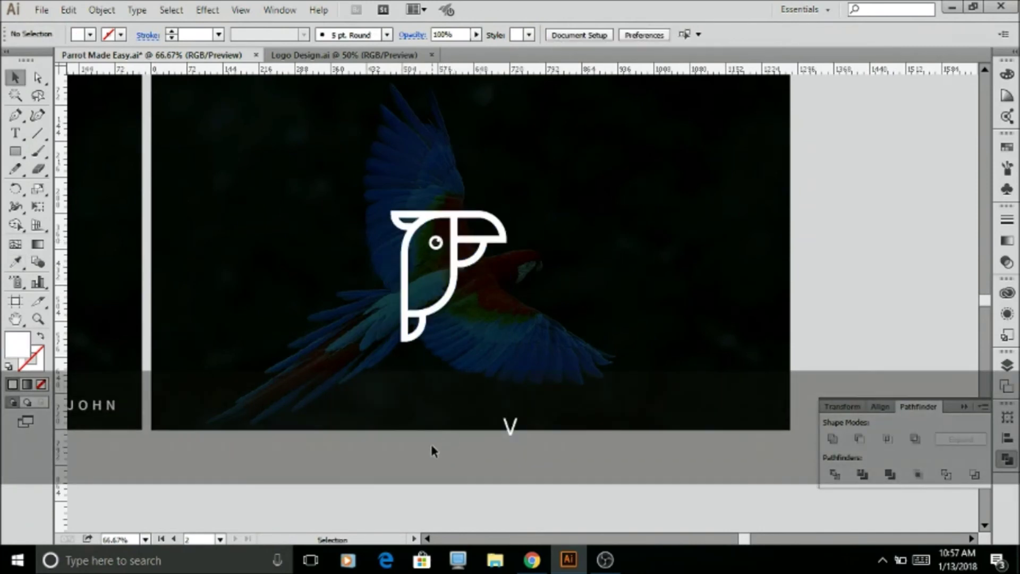
# - Select the complete logo without the background, enlarge it slightly and move it to the left half of the artboard
pyautogui.scroll(-1, 430, 441)
pyautogui.moveTo(553, 282); pyautogui.dragTo(552, 281)
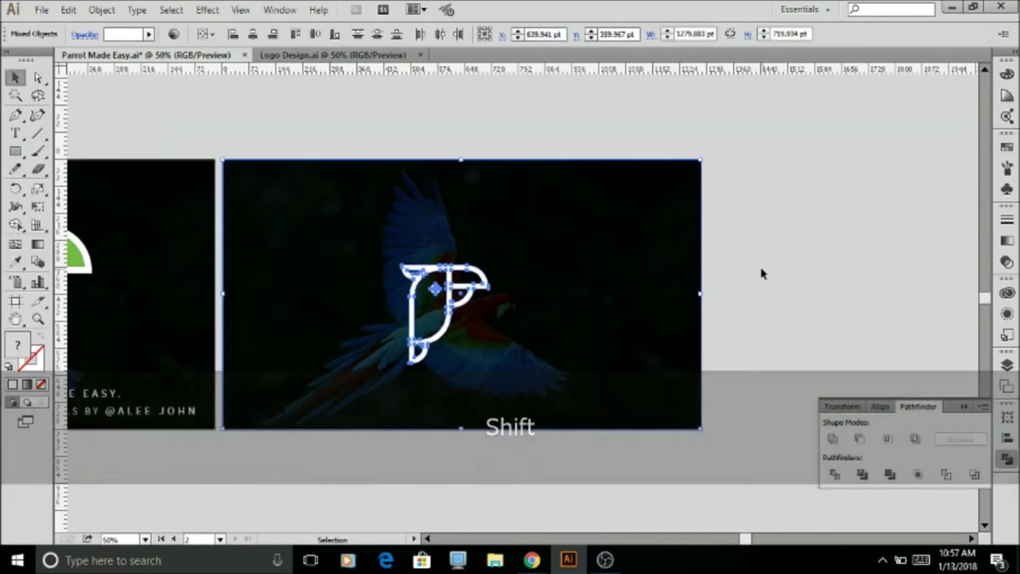
pyautogui.keyDown('shift'); pyautogui.click(509, 383); pyautogui.keyUp('shift')
pyautogui.moveTo(492, 366); pyautogui.dragTo(495, 370)
pyautogui.moveTo(436, 348); pyautogui.dragTo(356, 338)
# - Copy the "PARROT MADE EASY." text from the first artboard to the right of the logo, enlarged to 40.08 pt
pyautogui.press('alt')
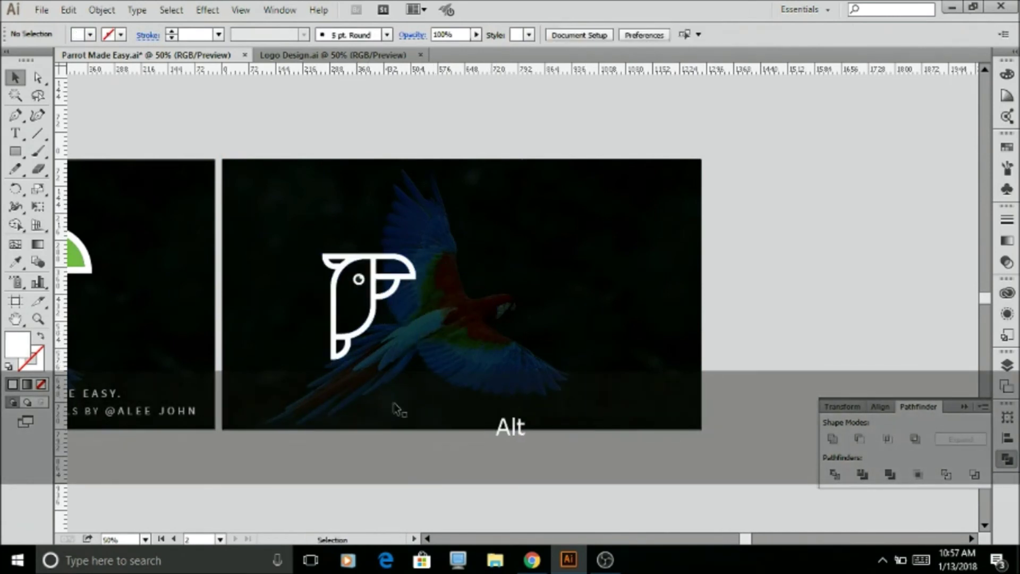
pyautogui.moveTo(109, 399); pyautogui.dragTo(633, 319)
pyautogui.press('shift')
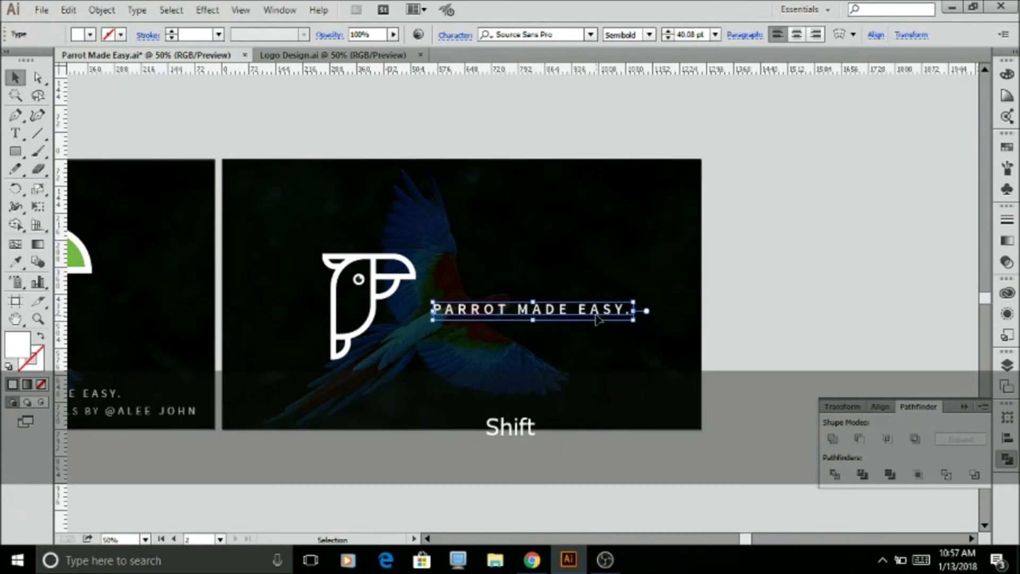
pyautogui.click(777, 370)
pyautogui.press('alt')
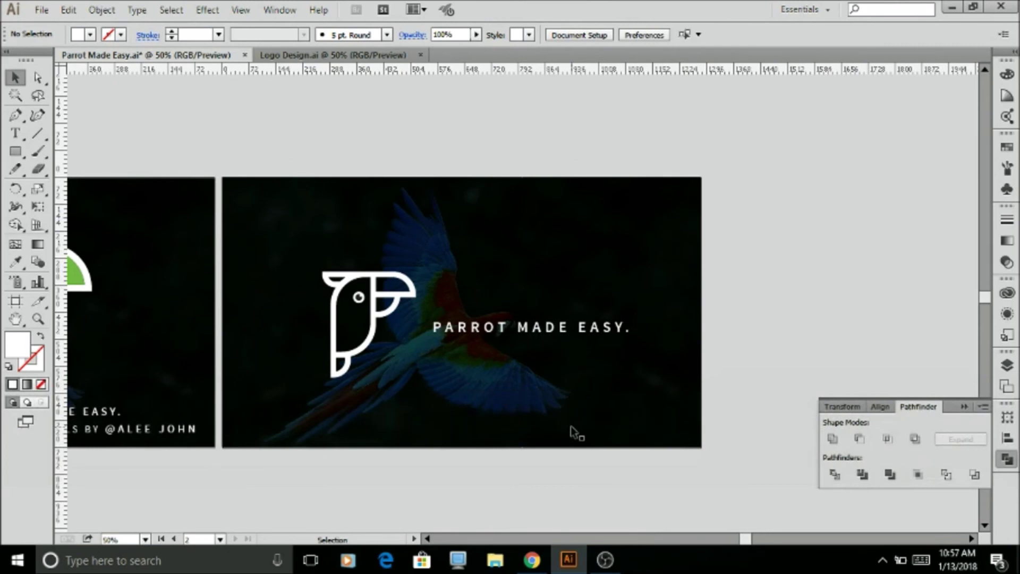
pyautogui.scroll(1, 573, 430)
pyautogui.scroll(-1, 572, 426)
pyautogui.scroll(1, 758, 195)
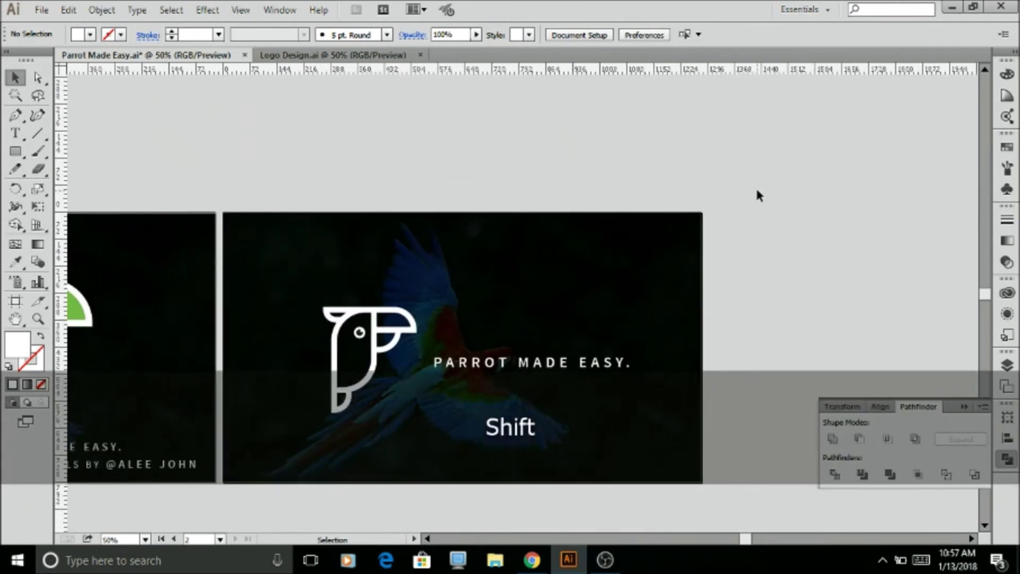
pyautogui.scroll(-1, 470, 440)
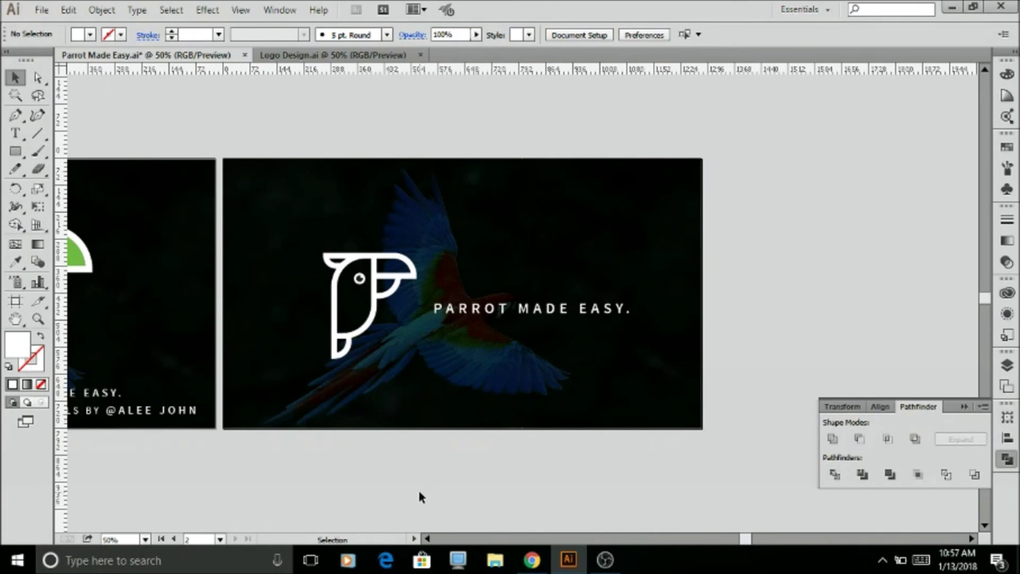
# - Add the text "THEEND" on the empty canvas below the artboard
pyautogui.press('t')
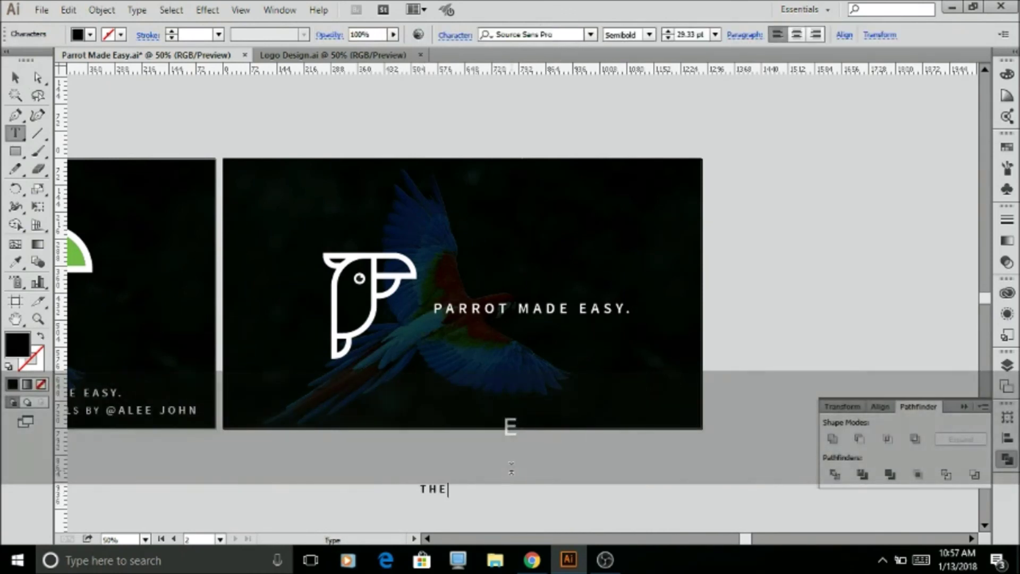
pyautogui.press('capslock')
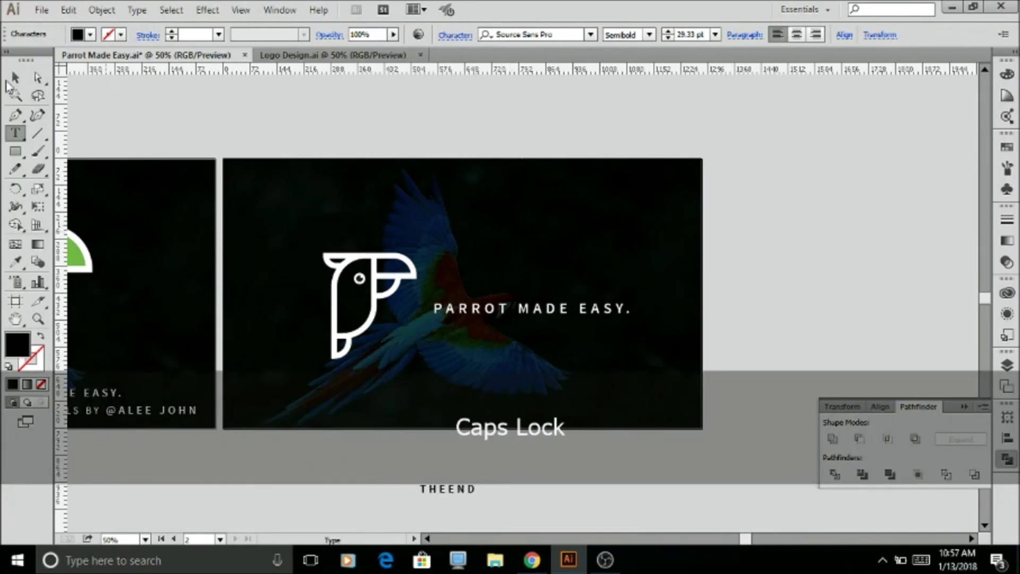
pyautogui.click(14, 77)
# - Enlarge the "THEEND" text to about 90 pt and place it beneath the "PARROT MADE EASY." line
pyautogui.press('shift')
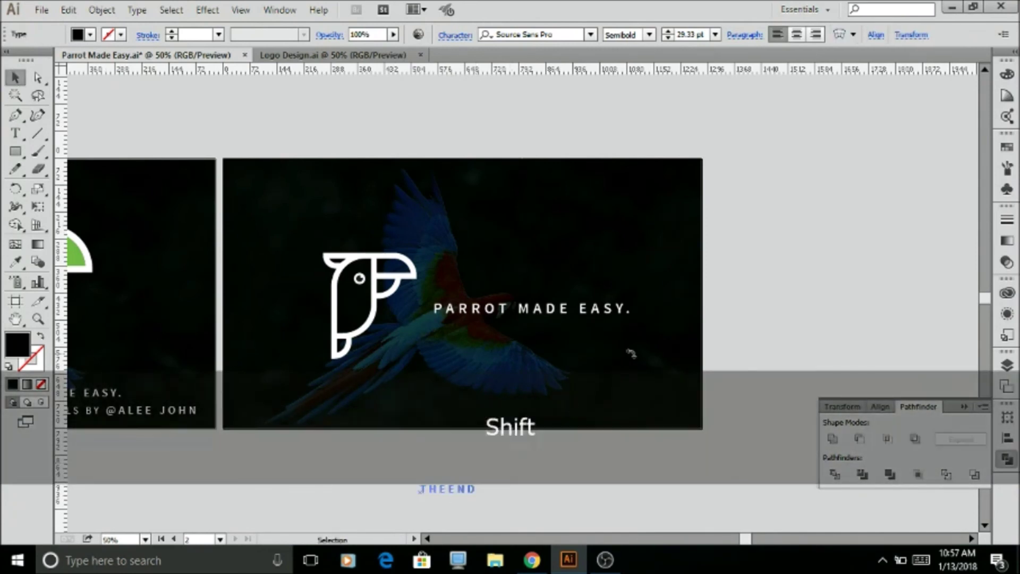
pyautogui.moveTo(481, 481); pyautogui.dragTo(595, 457)
pyautogui.moveTo(531, 477); pyautogui.dragTo(557, 365)
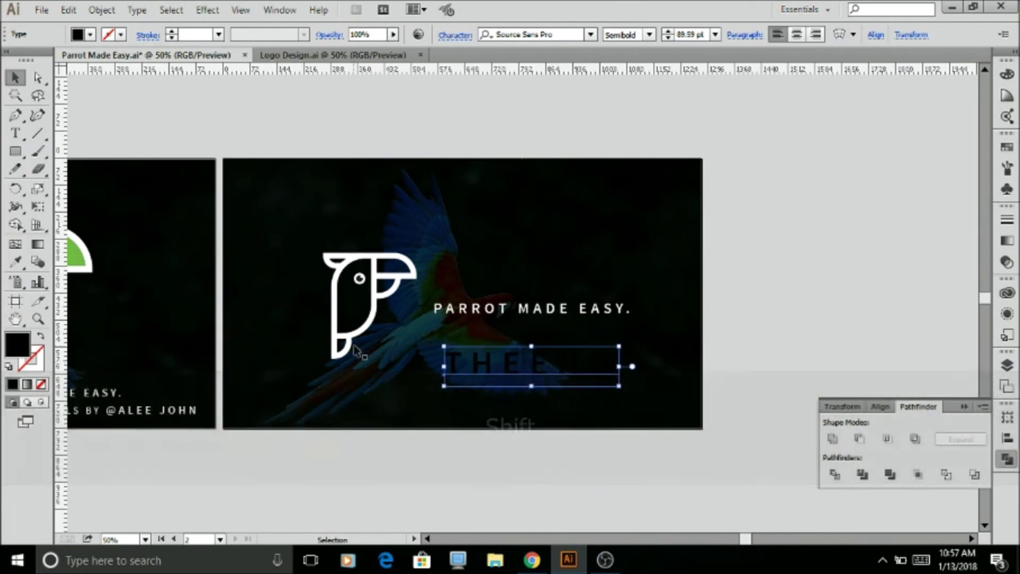
# - Recolour the "THEEND" text white by sampling the logo's outline
pyautogui.press('i')
pyautogui.click(358, 334)
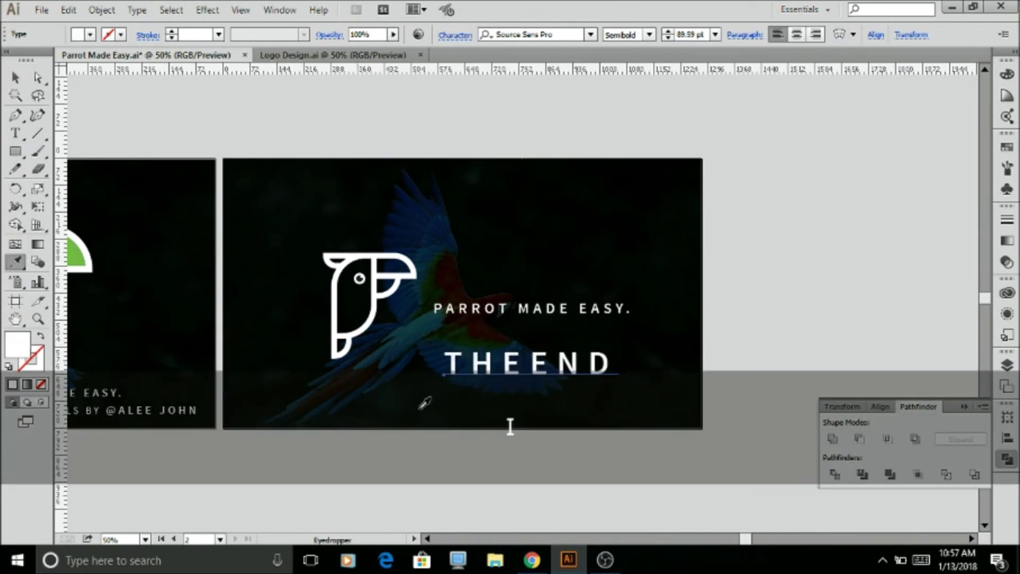
pyautogui.press('v')
pyautogui.click(440, 456)
# - Move the "THEEND" text slightly up and right to sit centred under the "PARROT MADE EASY." line, and deselect it
pyautogui.scroll(-2, 518, 425)
pyautogui.scroll(2, 518, 425)
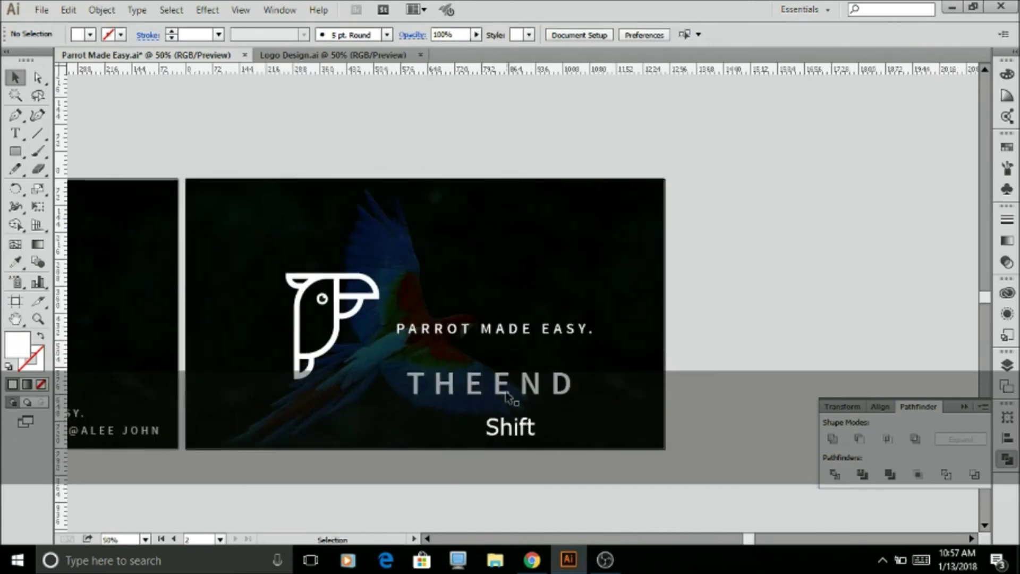
pyautogui.keyDown('shift'); pyautogui.click(526, 426); pyautogui.keyUp('shift')
pyautogui.click(574, 377)
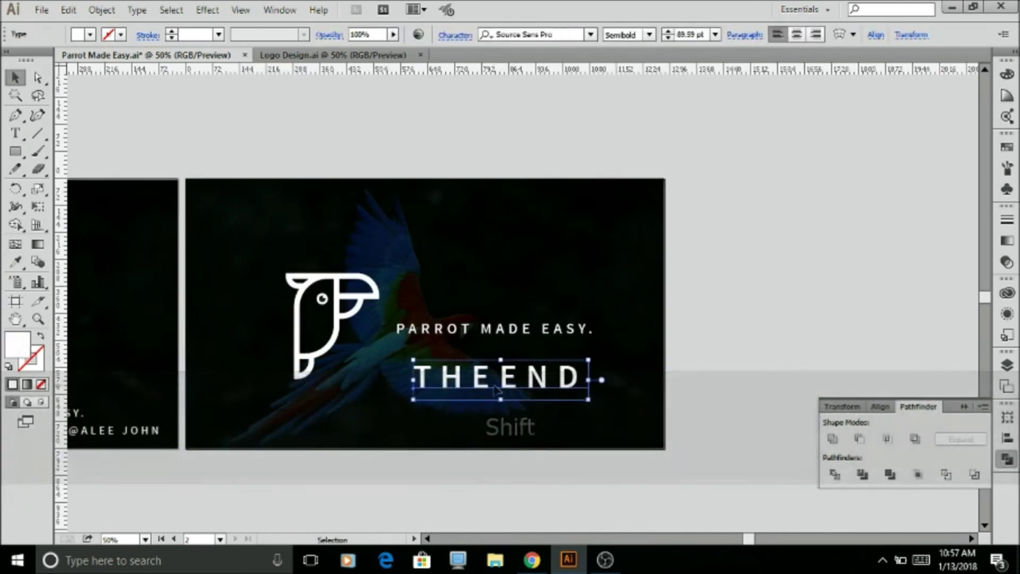
pyautogui.press('t')
pyautogui.press('v')
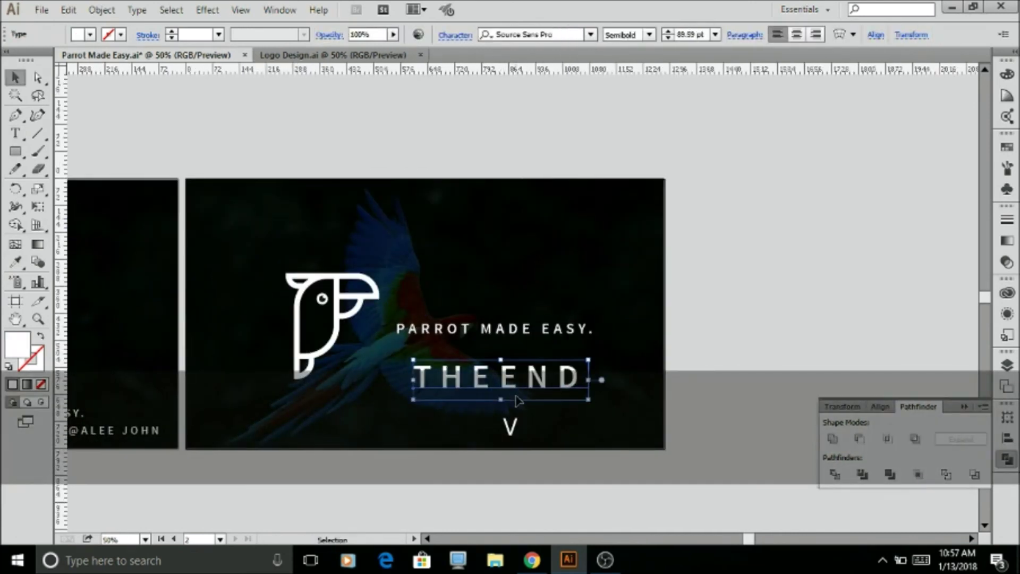
pyautogui.click(547, 463)
pyautogui.moveTo(608, 564)
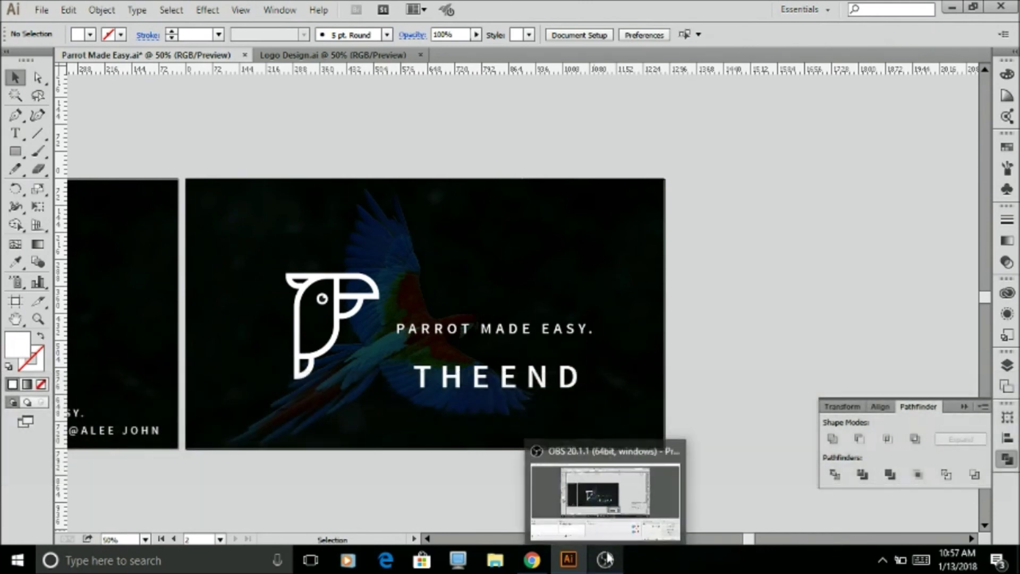